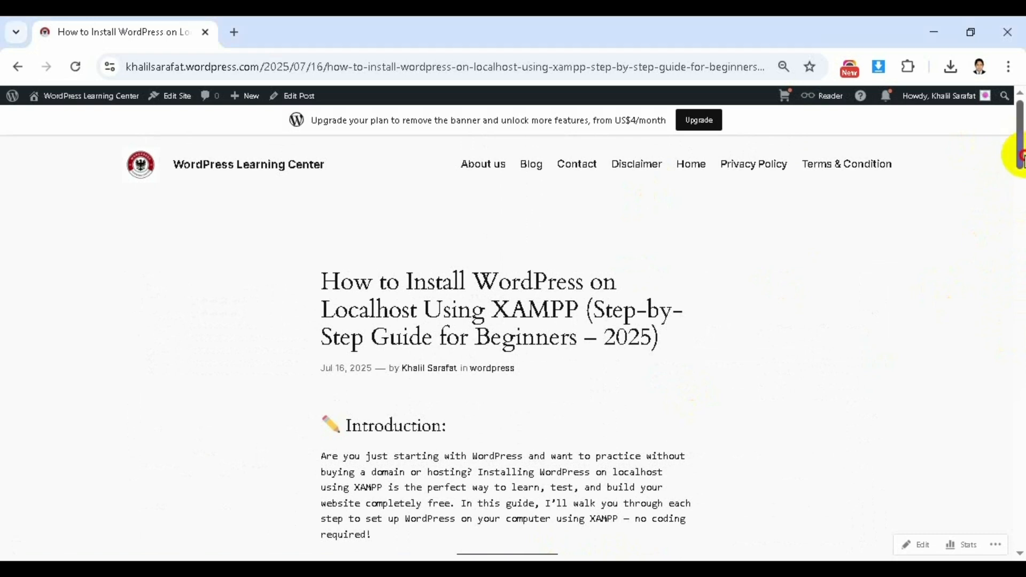
# - Scroll the guide down to the 'Step 1 – Download and Install XAMPP' section
pyautogui.moveTo(1015, 155); pyautogui.dragTo(1020, 274)
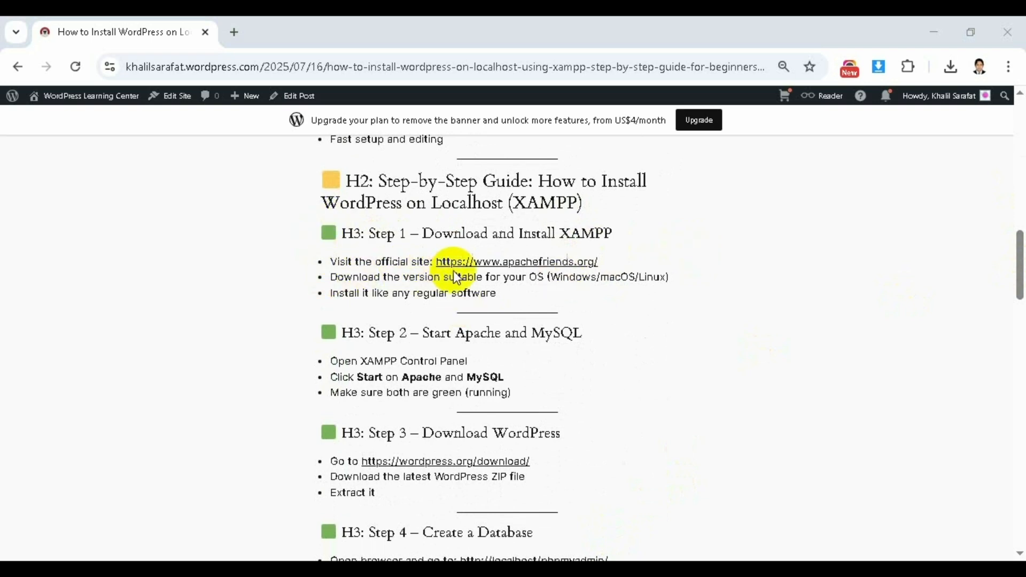
# - Open the apachefriends.org link from the guide in a new tab
pyautogui.rightClick(516, 267)
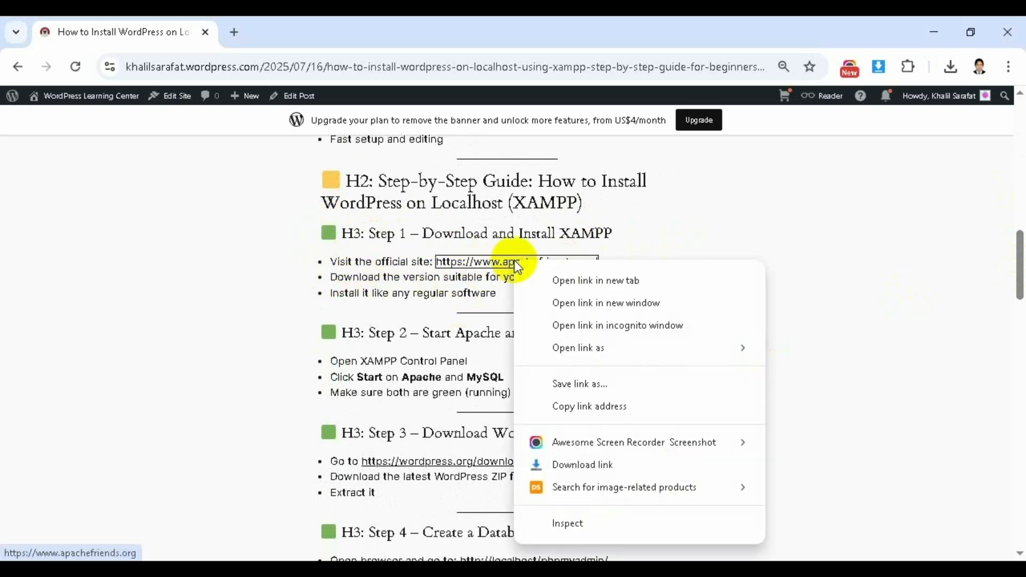
pyautogui.click(572, 281)
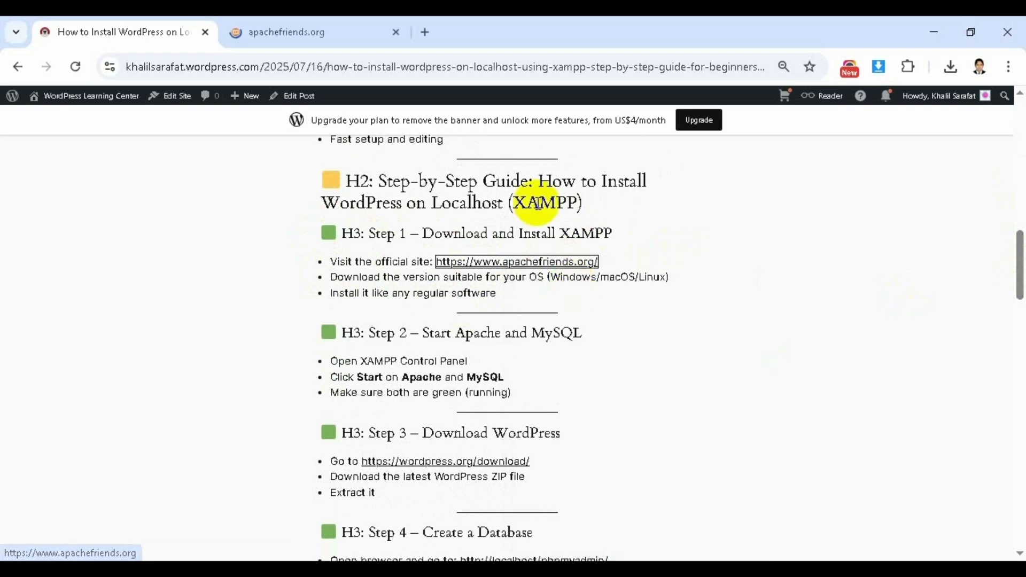
pyautogui.click(311, 33)
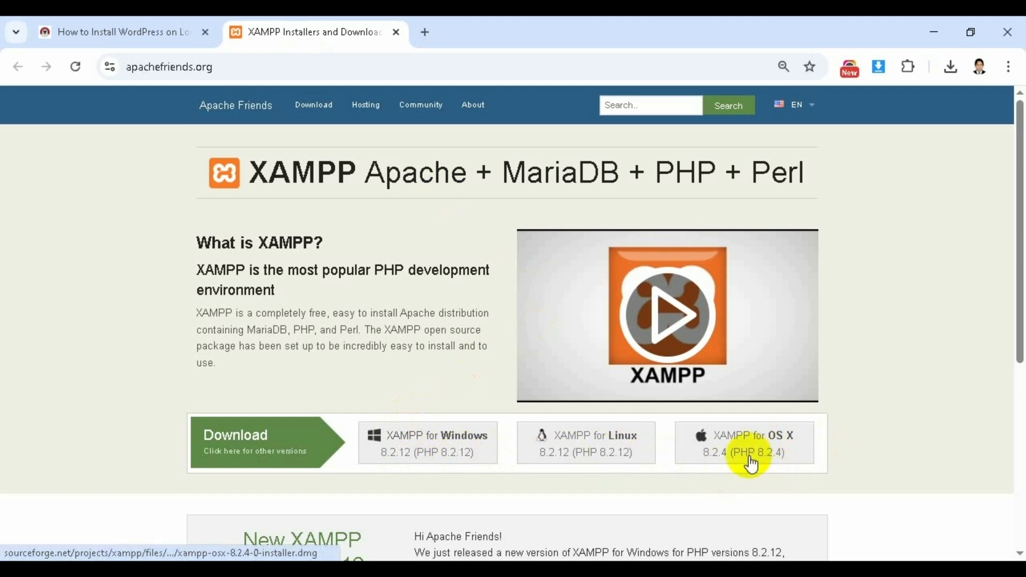
# - Download the XAMPP for Windows 8.2.12 installer and confirm the download is running
pyautogui.scroll(-2, 1010, 299)
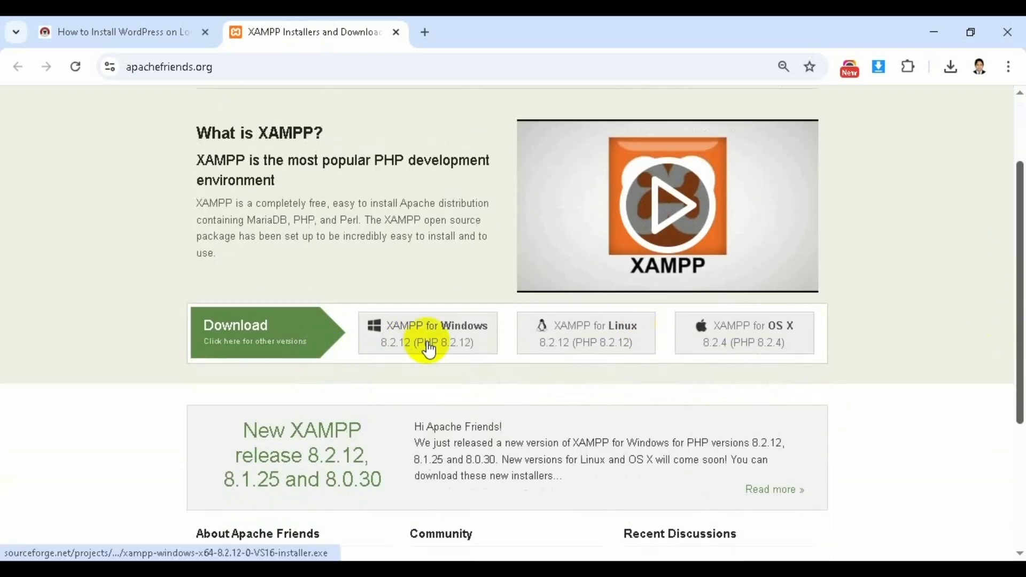
pyautogui.click(429, 350)
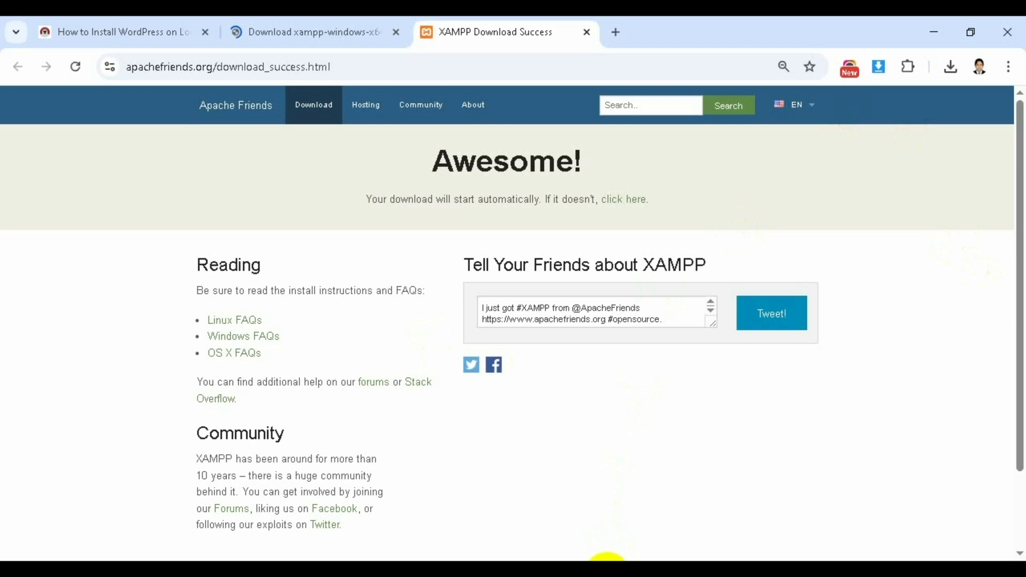
pyautogui.click(957, 72)
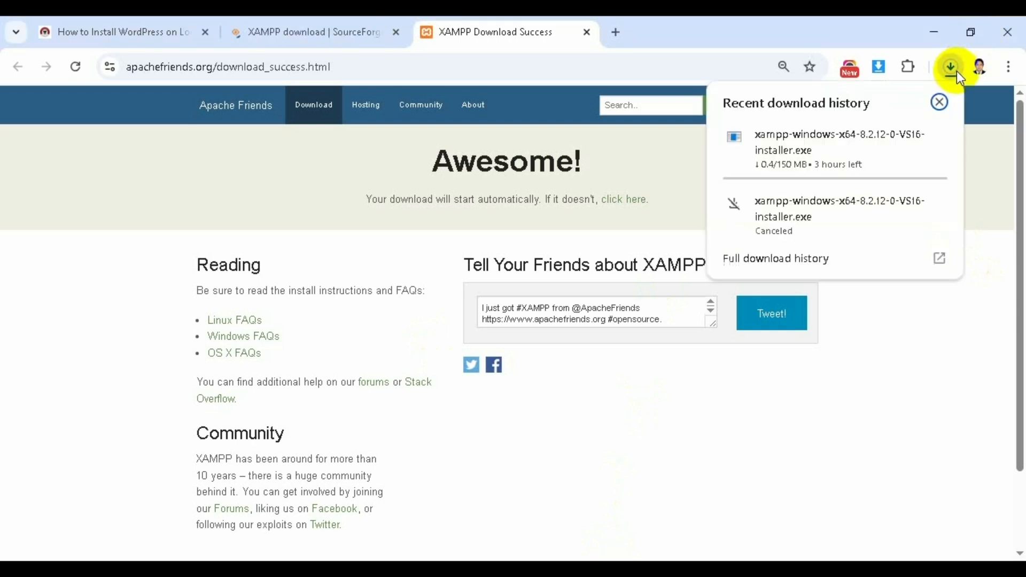
pyautogui.click(937, 101)
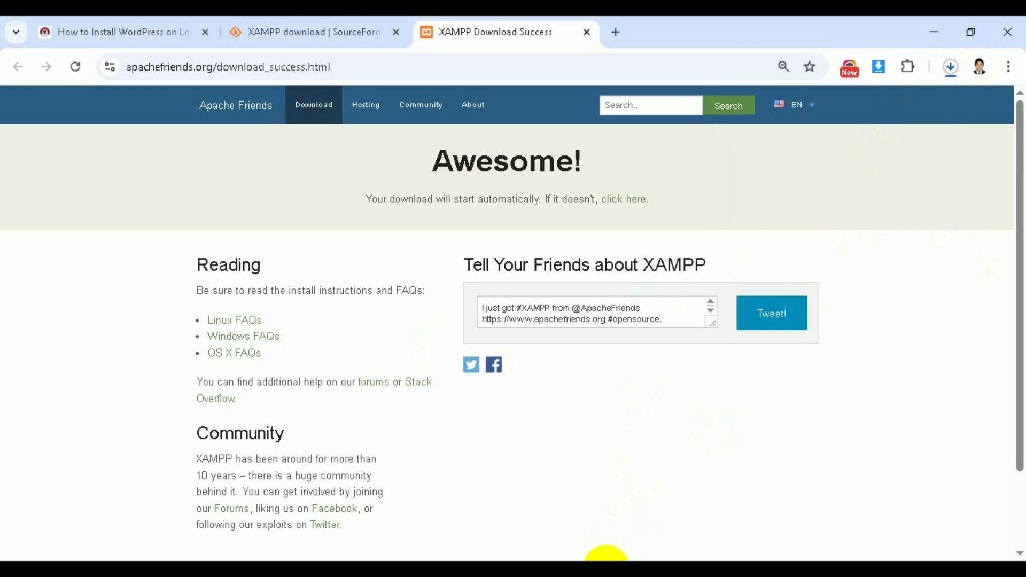
pyautogui.click(606, 566)
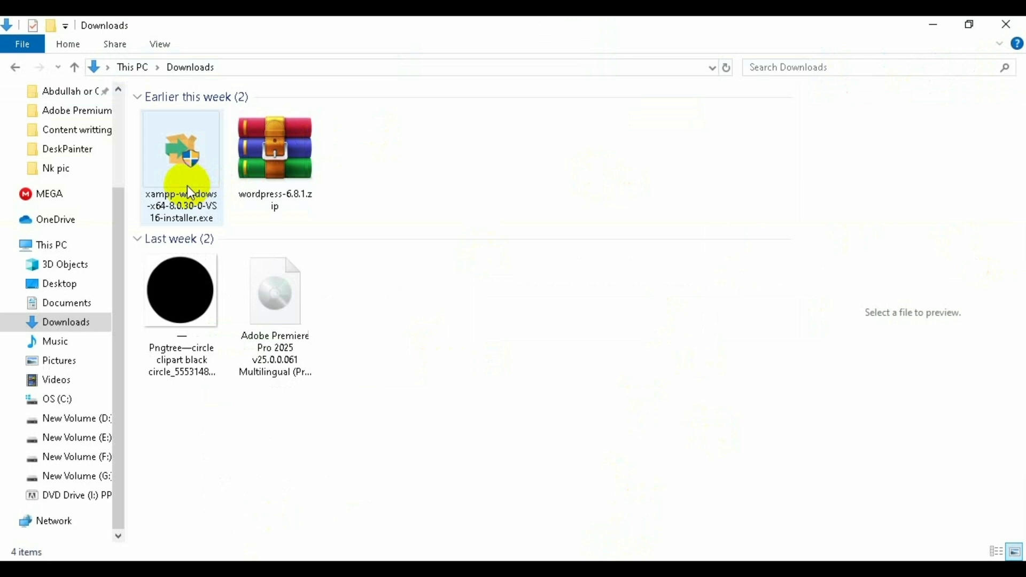
# - Run the XAMPP installer with its default components and launch the Control Panel at the end
pyautogui.click(187, 189)
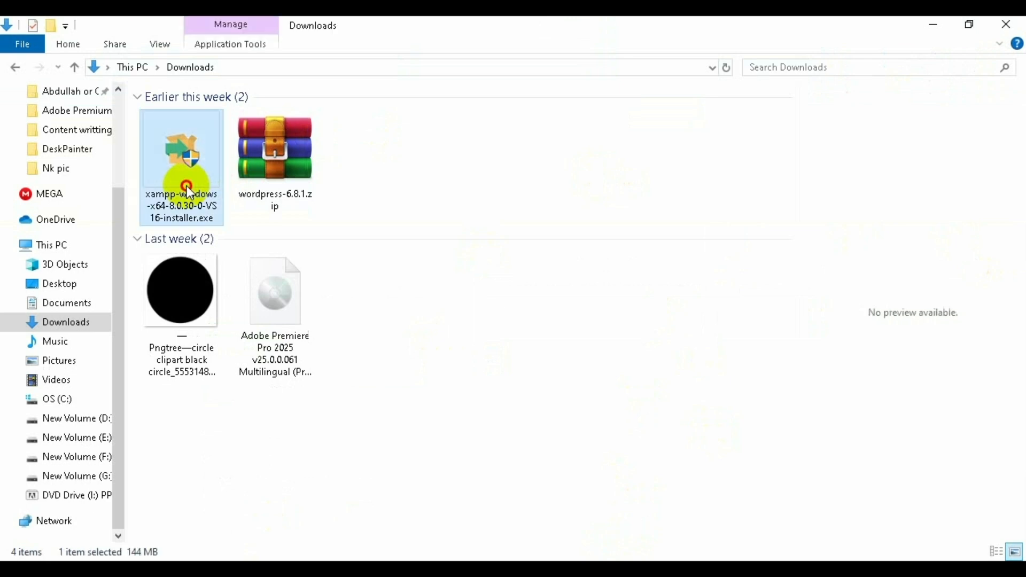
pyautogui.doubleClick(187, 192)
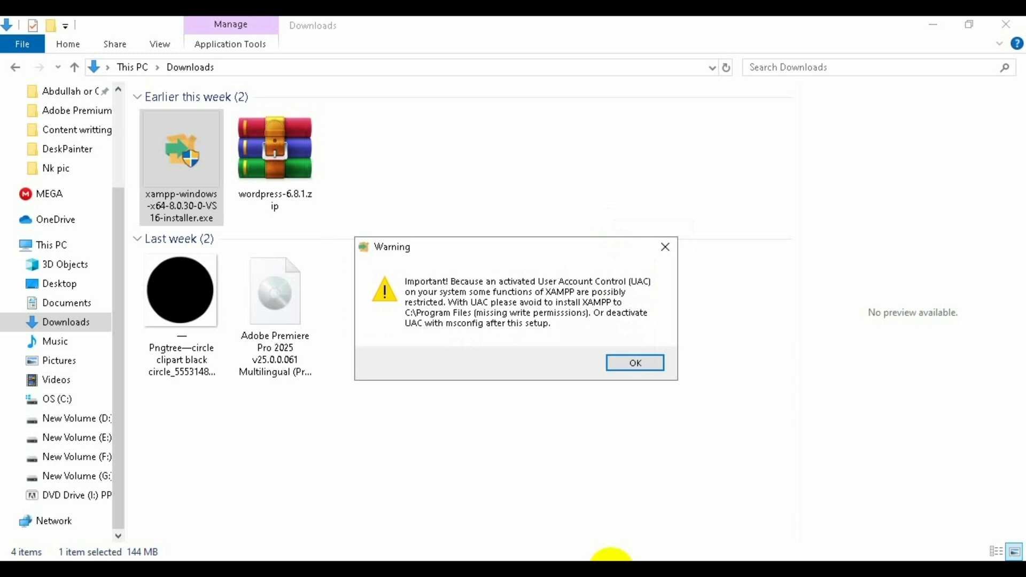
pyautogui.click(644, 365)
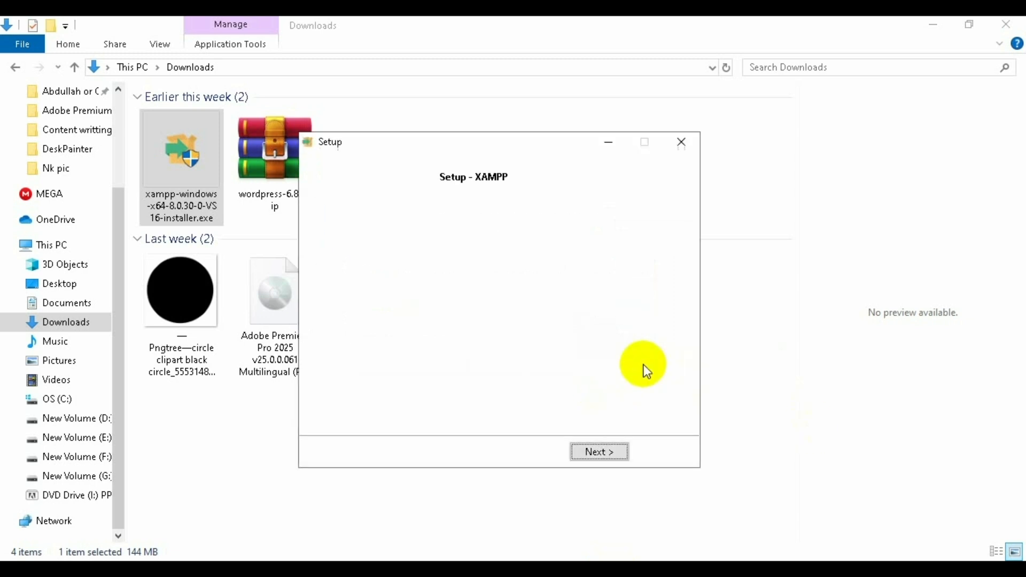
pyautogui.click(594, 451)
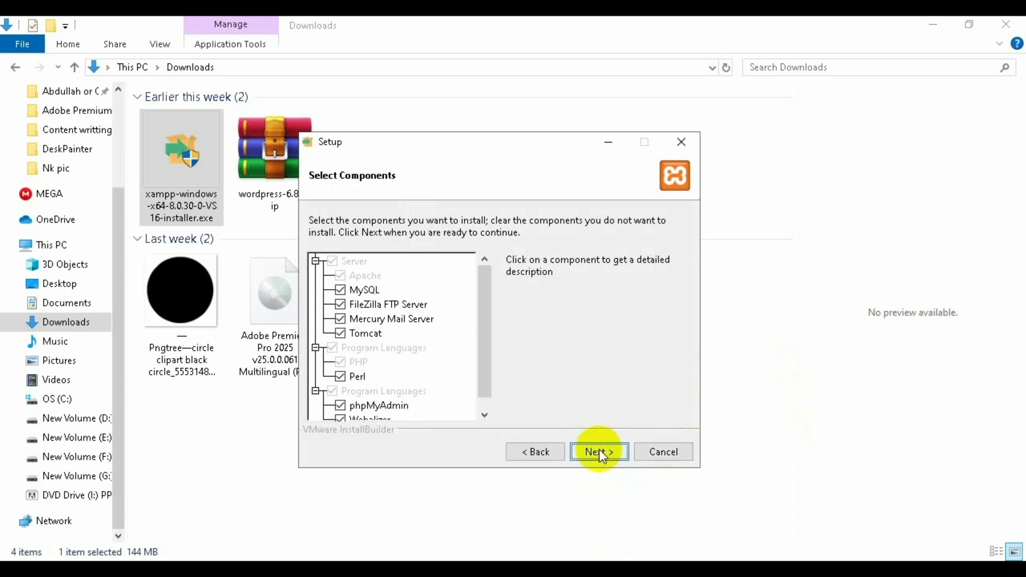
pyautogui.click(598, 452)
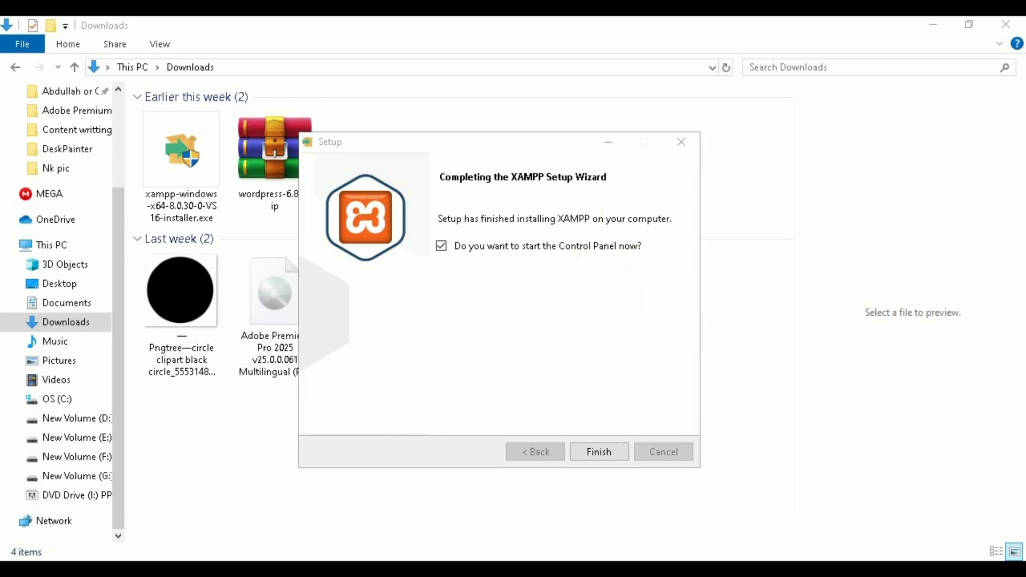
pyautogui.click(604, 452)
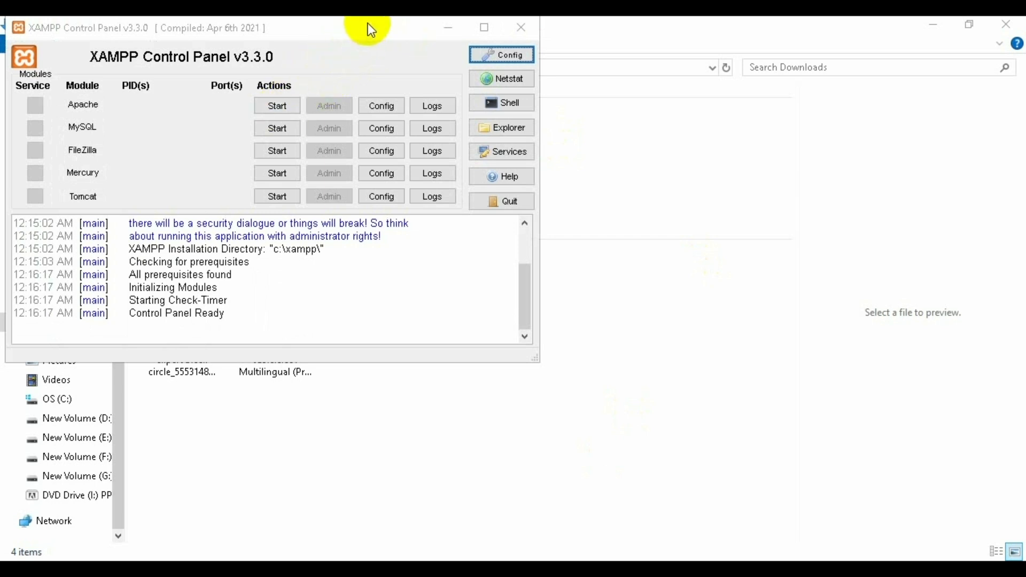
# - Start Apache on ports 80/443 and MySQL on 3306, then close the Control Panel
pyautogui.click(475, 66)
pyautogui.moveTo(475, 68); pyautogui.dragTo(519, 86)
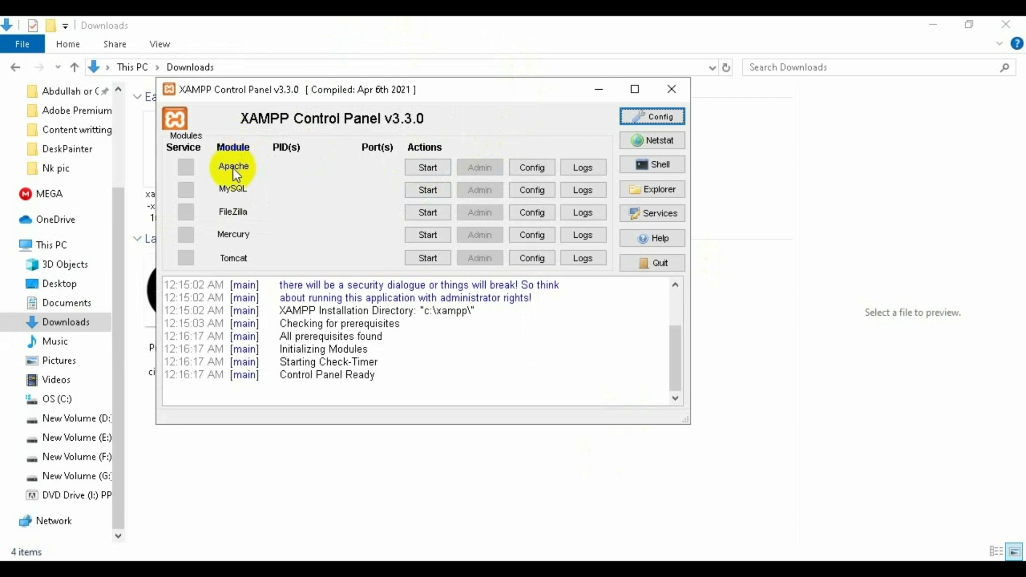
pyautogui.click(428, 166)
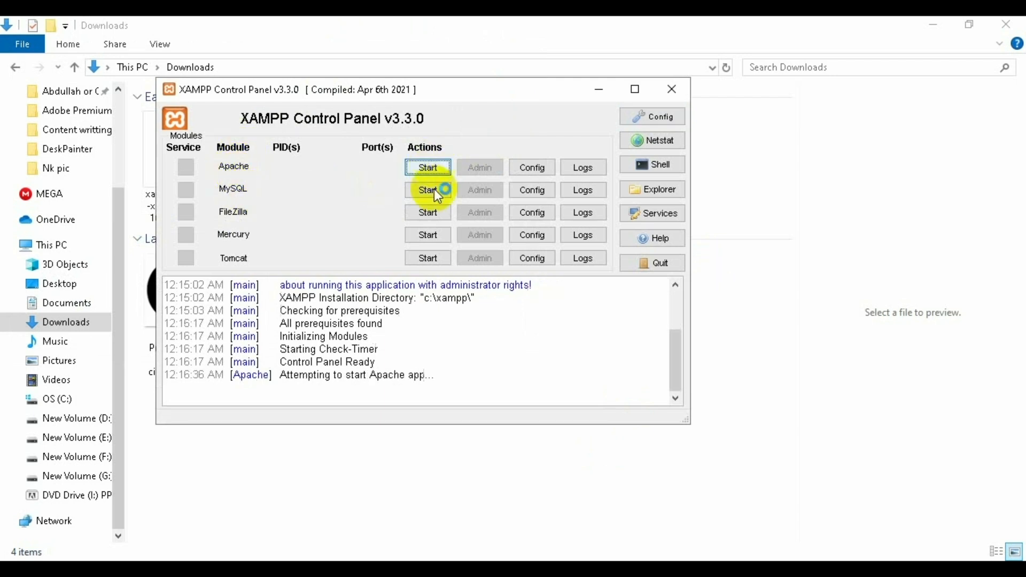
pyautogui.click(430, 190)
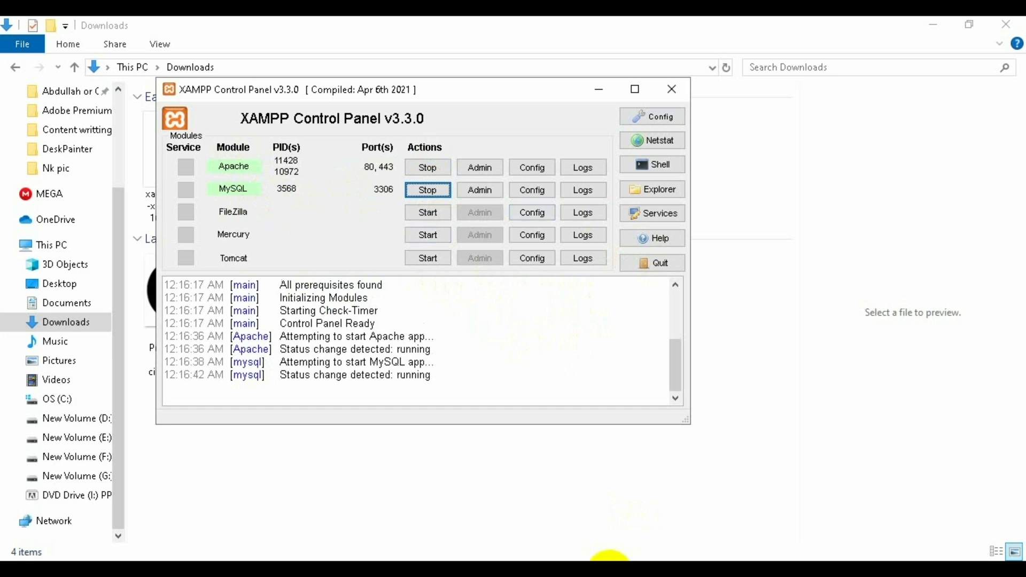
pyautogui.click(609, 572)
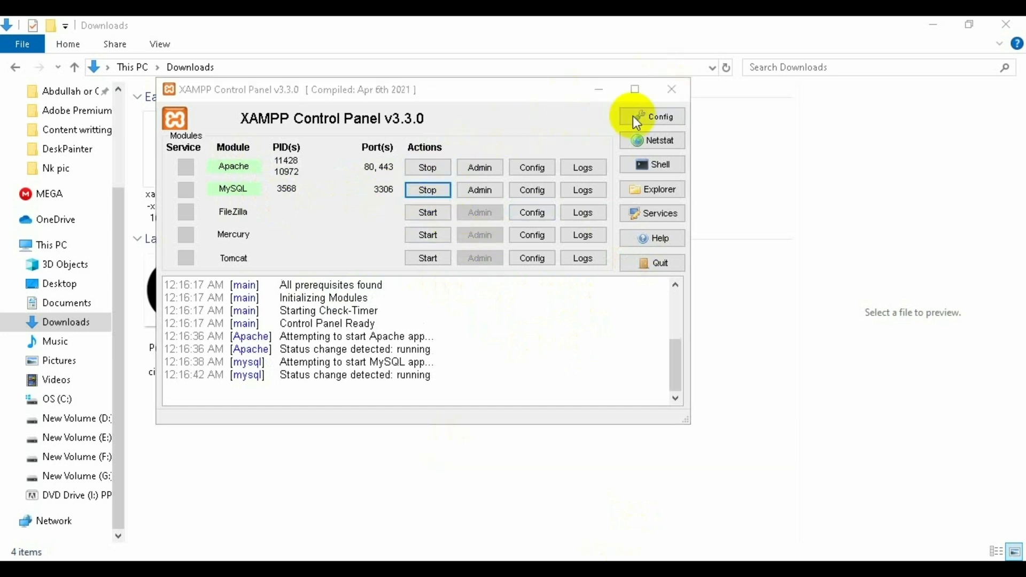
pyautogui.click(671, 90)
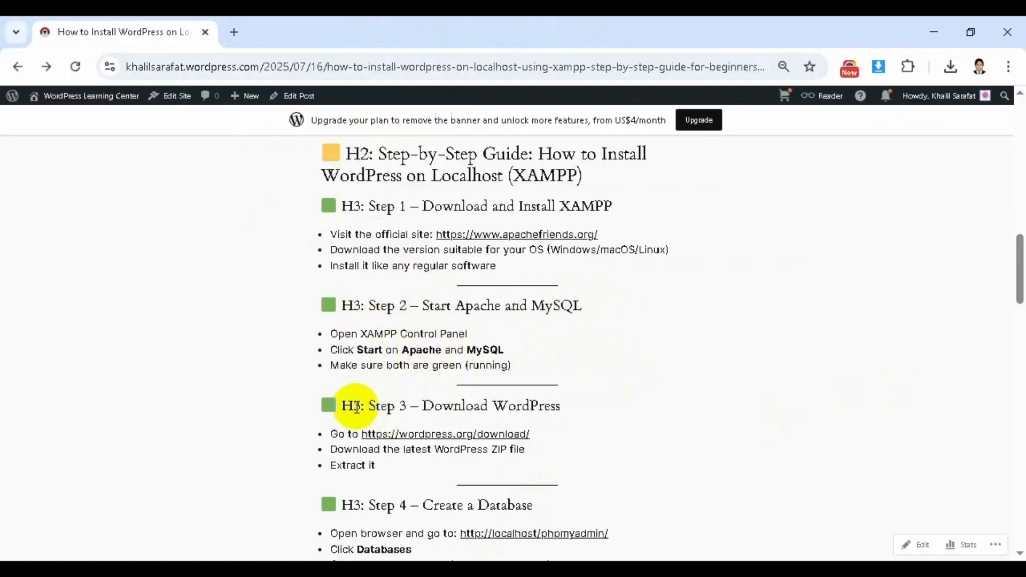
# - Open the WordPress.org download page in a new tab and start downloading the latest release
pyautogui.moveTo(342, 407); pyautogui.dragTo(365, 406)
pyautogui.click(582, 414)
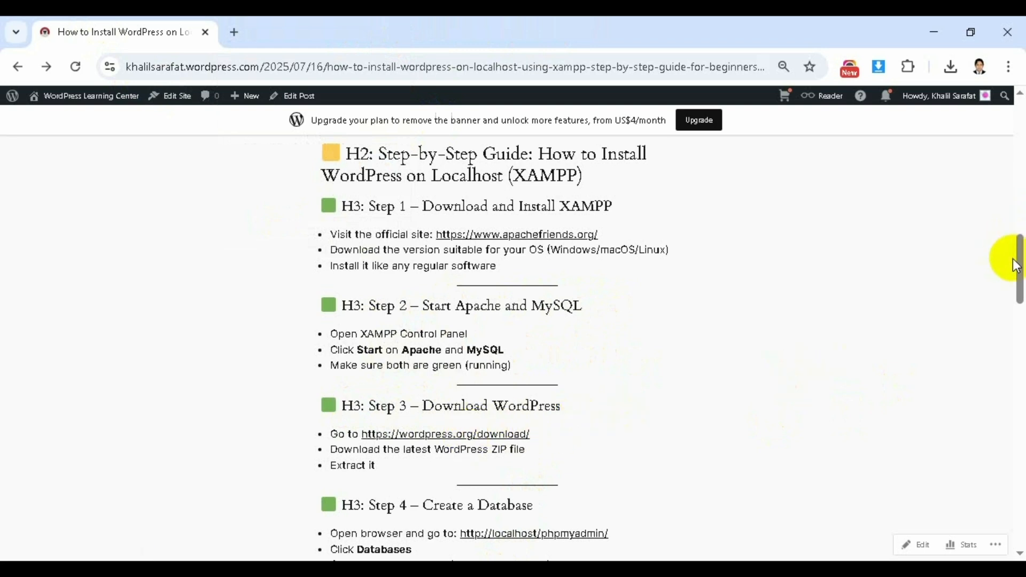
pyautogui.moveTo(1012, 270); pyautogui.dragTo(1010, 297)
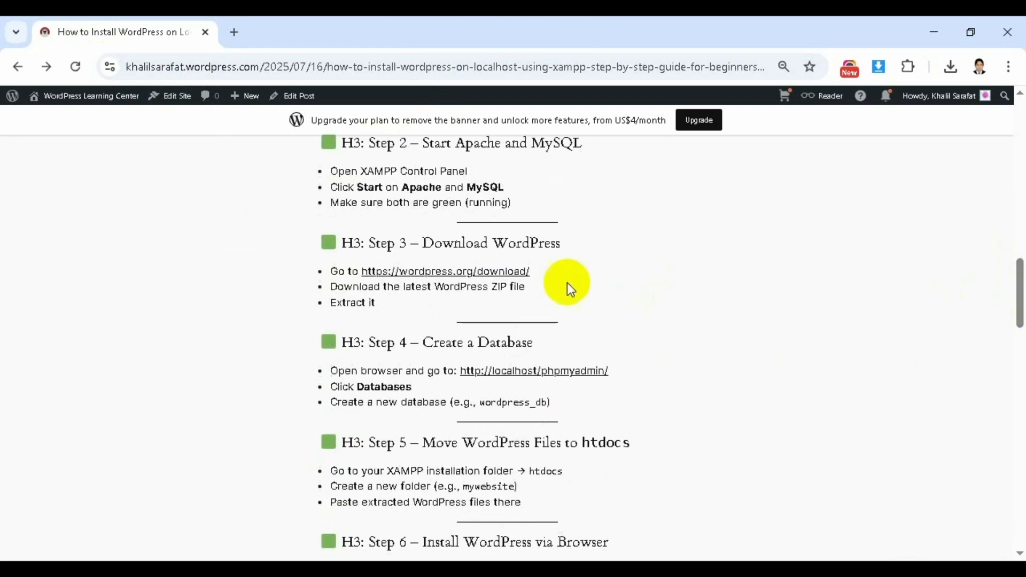
pyautogui.rightClick(464, 273)
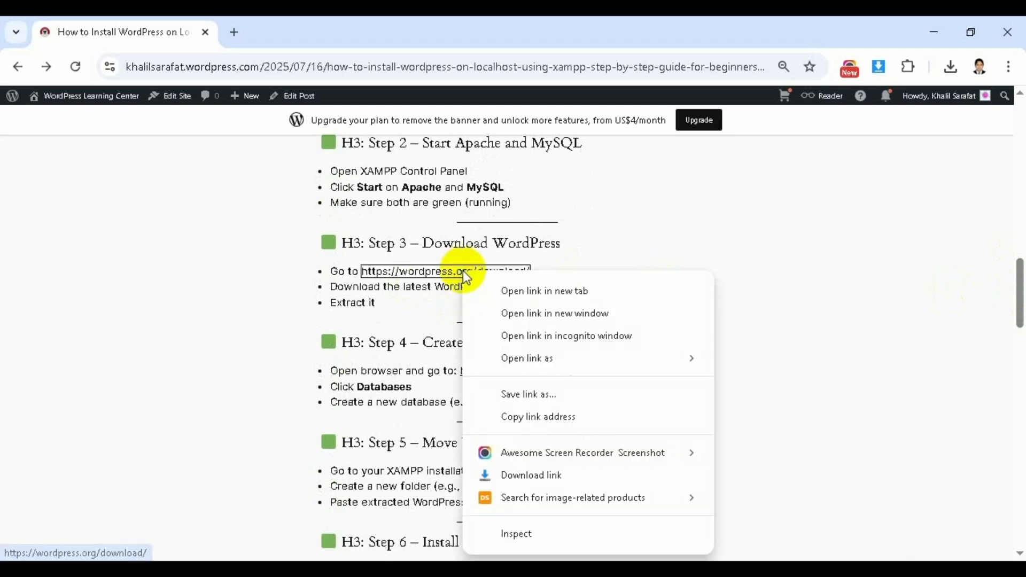
pyautogui.click(515, 291)
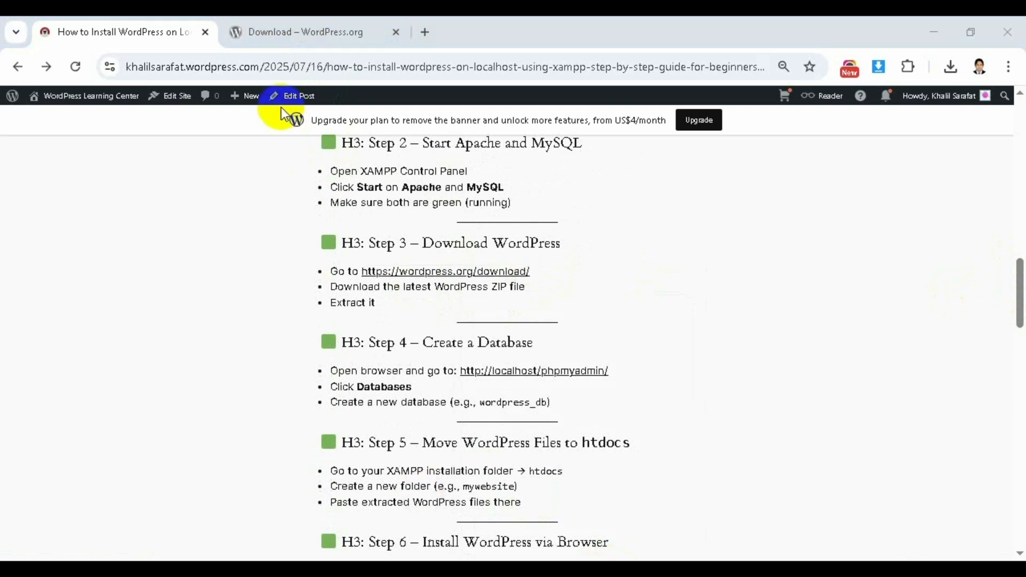
pyautogui.click(307, 25)
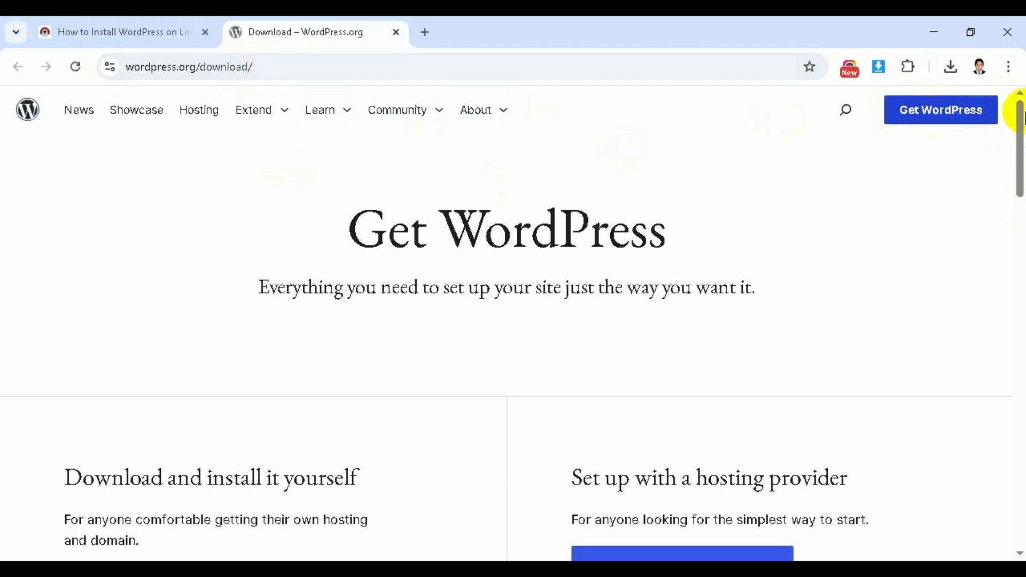
pyautogui.moveTo(1021, 147); pyautogui.dragTo(1014, 201)
pyautogui.click(194, 299)
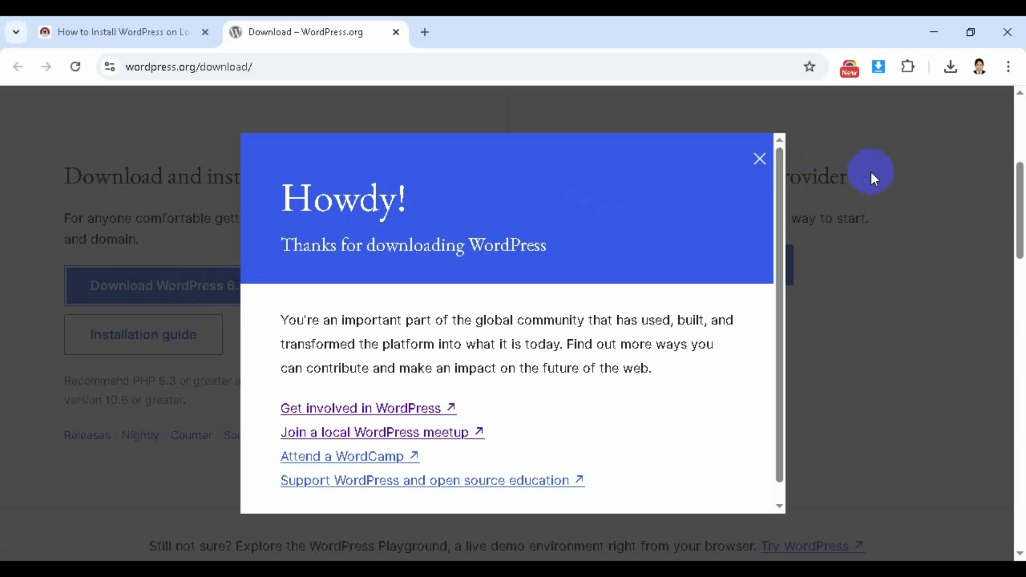
pyautogui.click(759, 160)
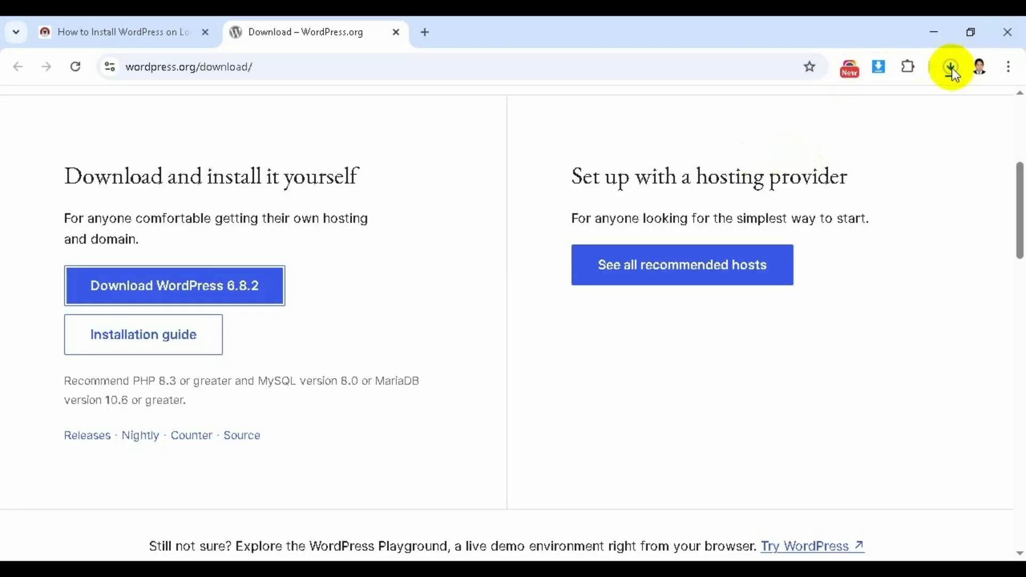
# - Pause the wordpress-6.8.2.zip download and go to the Downloads folder
pyautogui.click(951, 68)
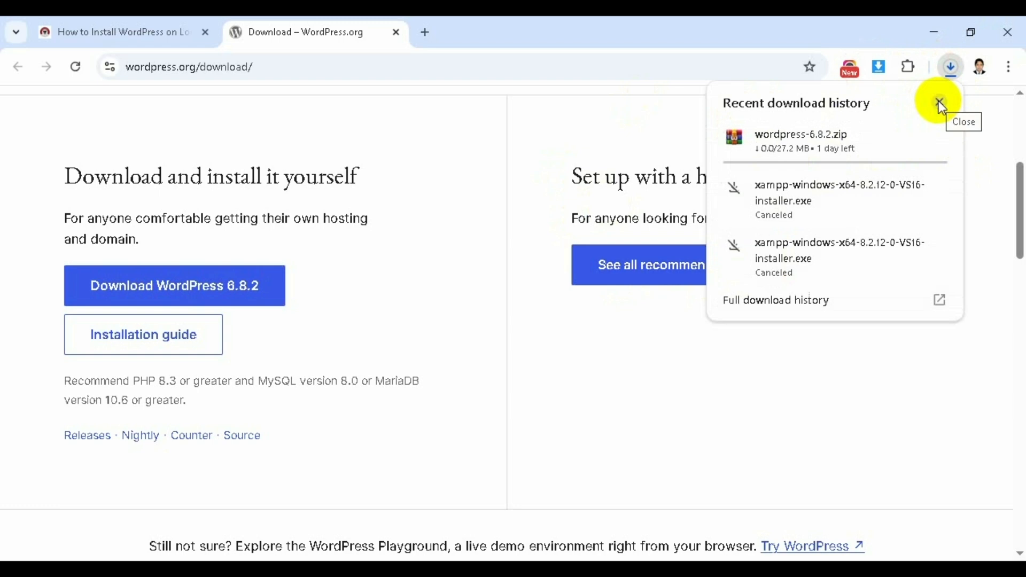
pyautogui.moveTo(914, 153)
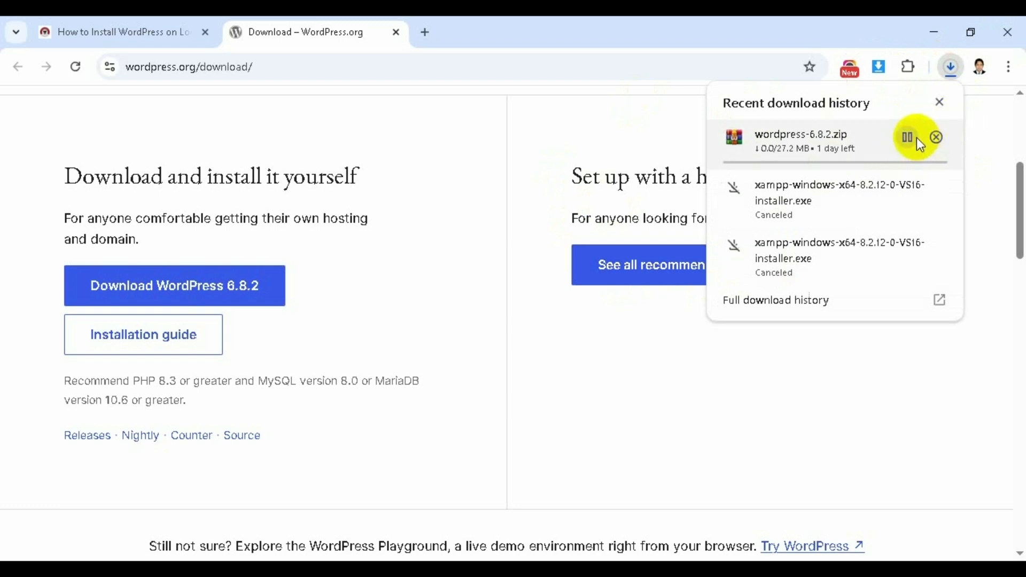
pyautogui.click(915, 138)
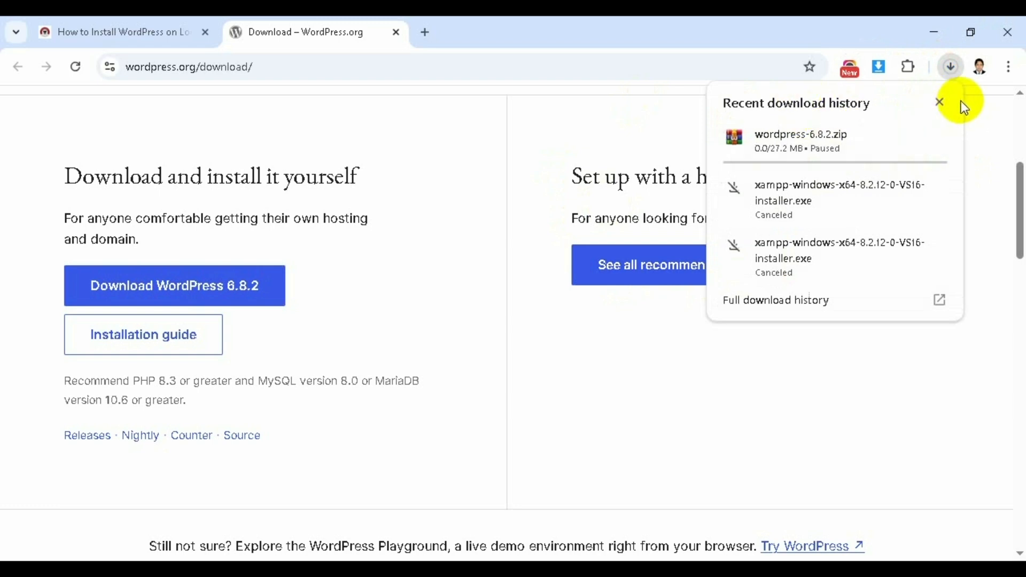
pyautogui.click(673, 123)
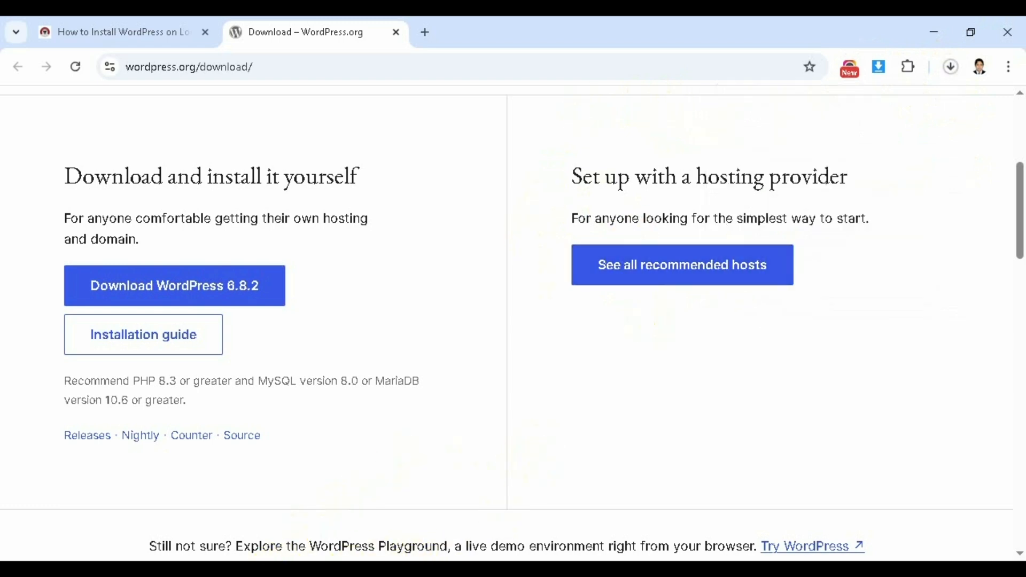
pyautogui.click(257, 570)
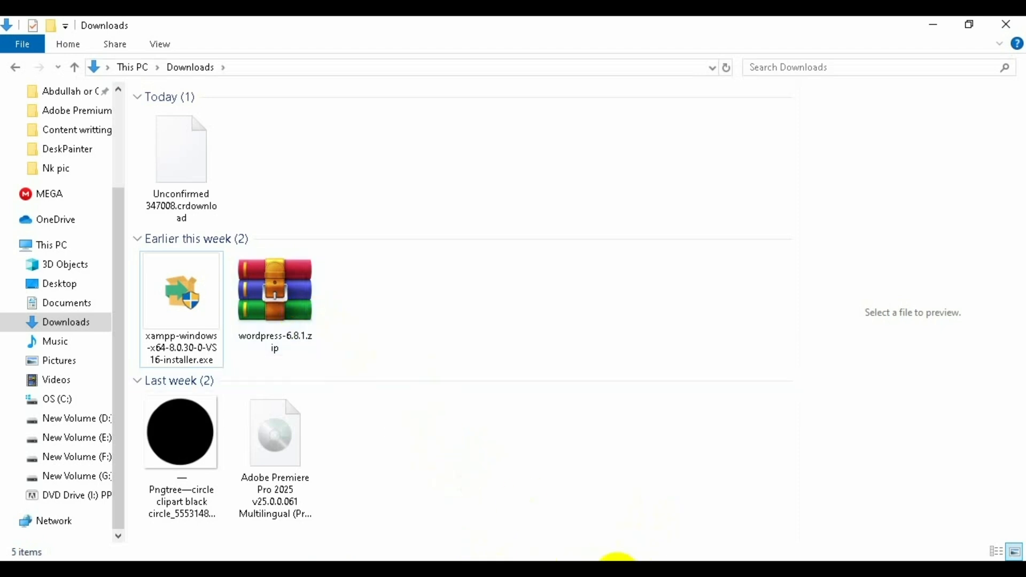
# - Extract wordpress-6.8.1.zip with Extract Here into the Downloads folder
pyautogui.click(276, 296)
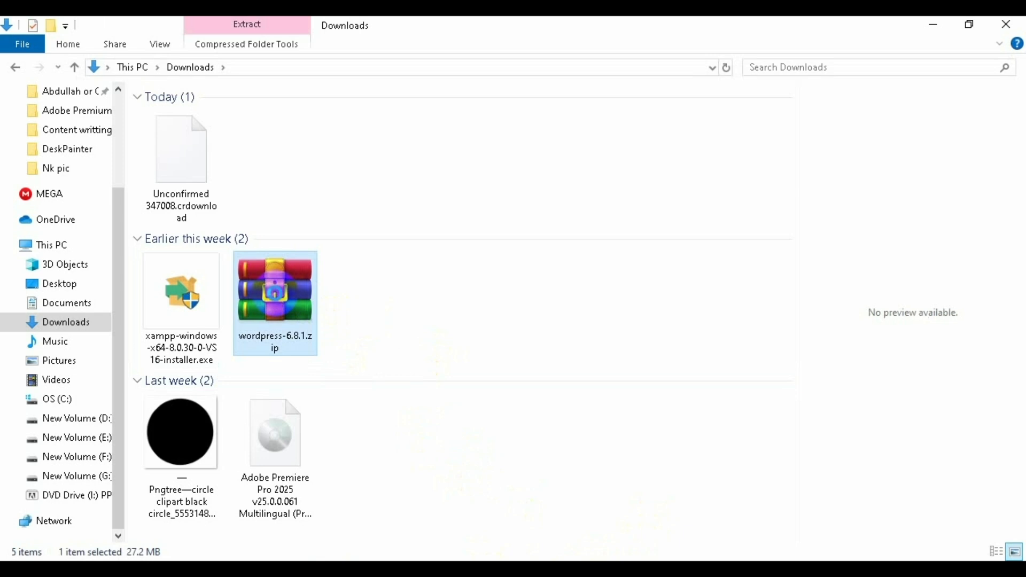
pyautogui.rightClick(278, 299)
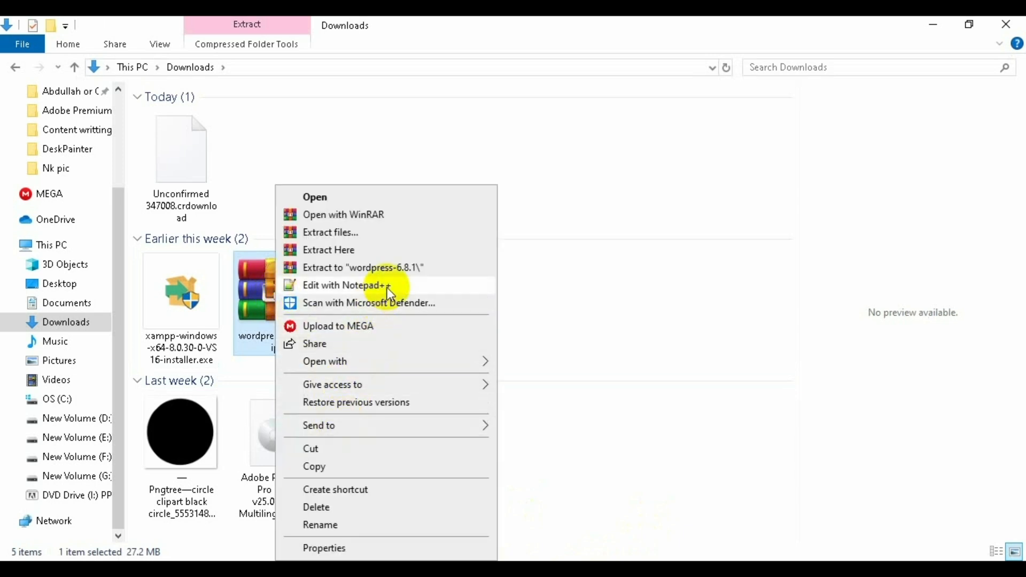
pyautogui.click(396, 251)
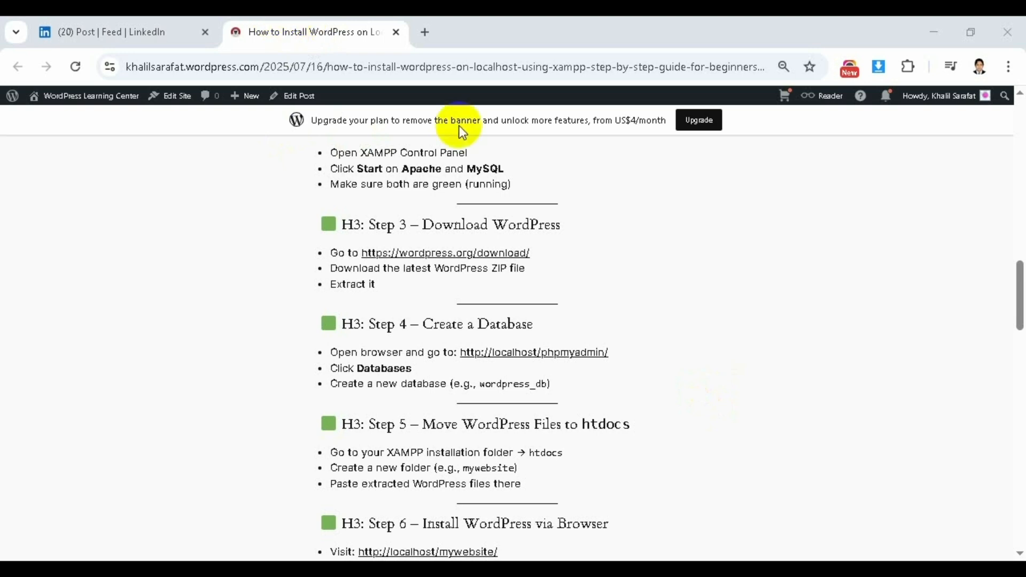
pyautogui.moveTo(1012, 304); pyautogui.dragTo(1011, 292)
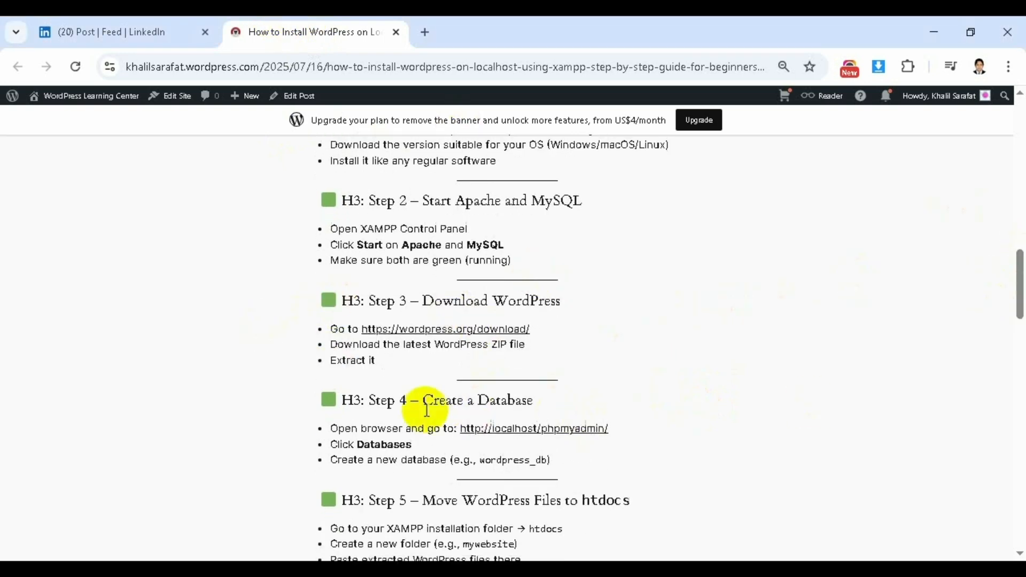
pyautogui.moveTo(304, 394); pyautogui.dragTo(679, 398)
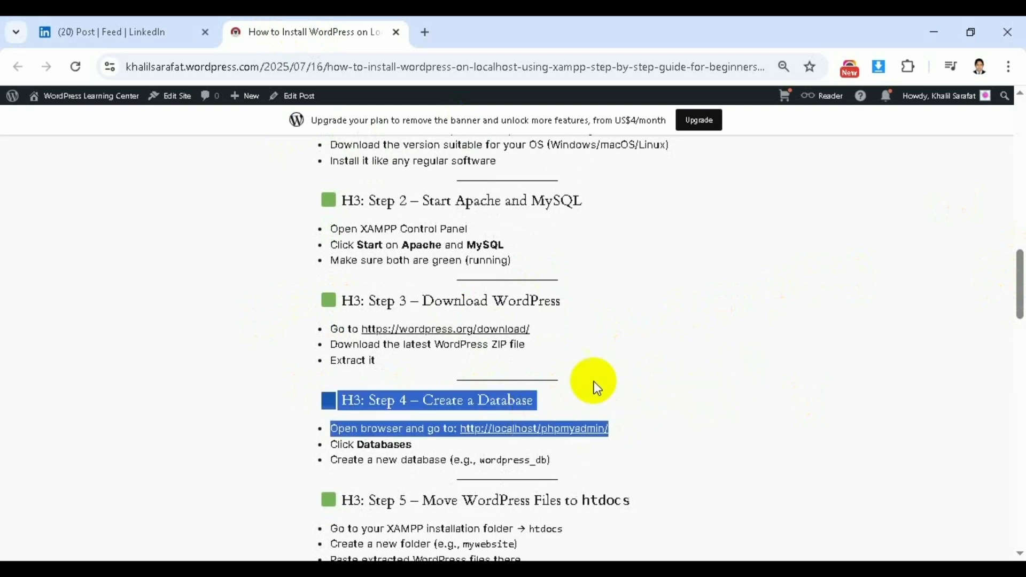
pyautogui.click(580, 389)
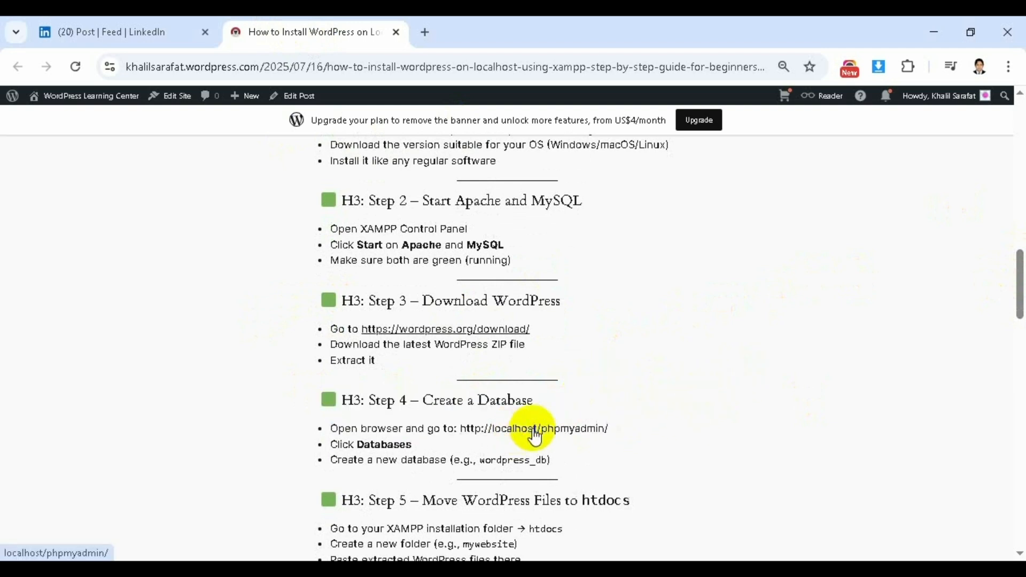
pyautogui.rightClick(512, 428)
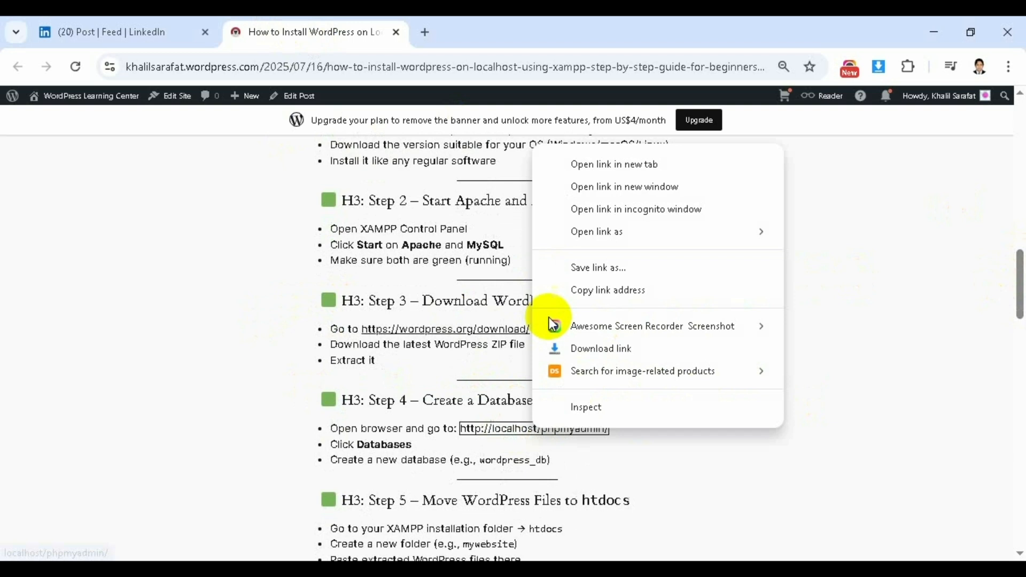
pyautogui.click(614, 168)
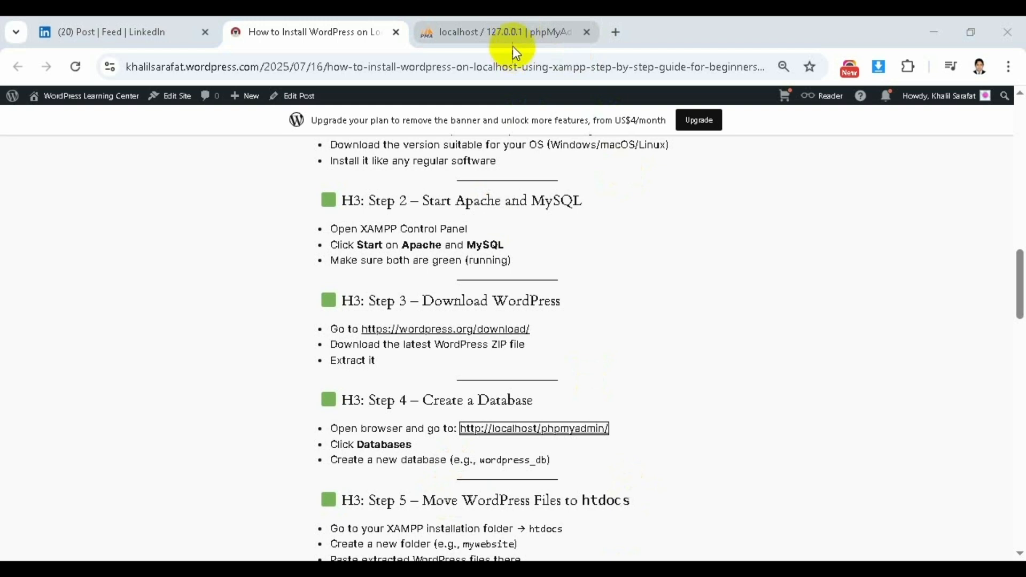
# - From phpMyAdmin's New page, create the database wordpress_db
pyautogui.click(512, 32)
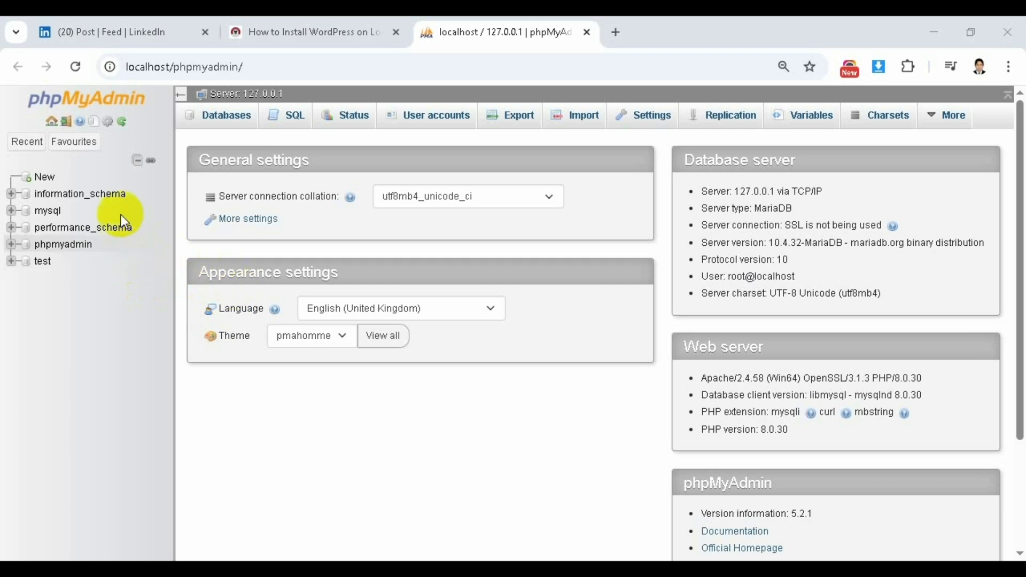
pyautogui.click(52, 181)
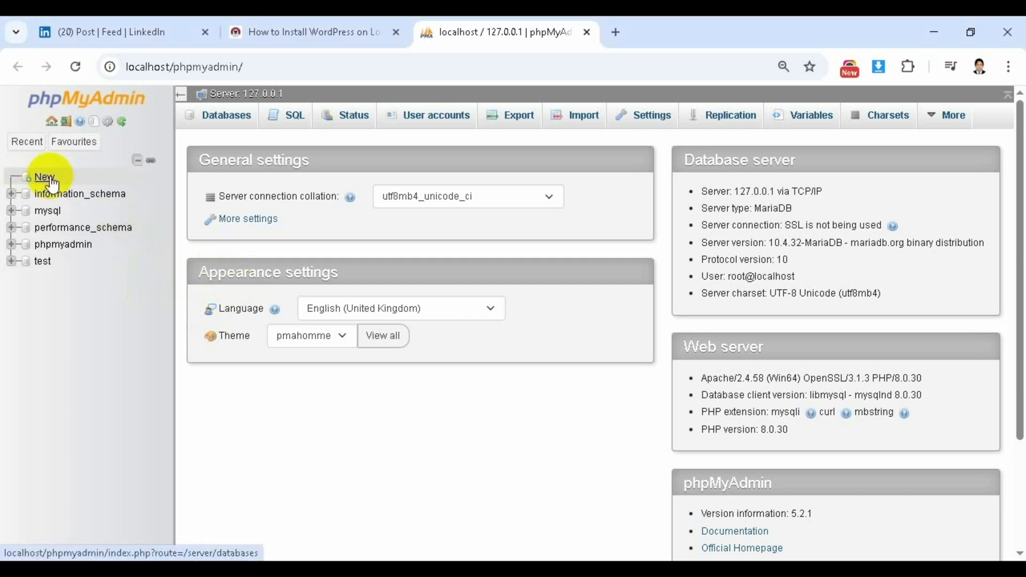
pyautogui.click(51, 183)
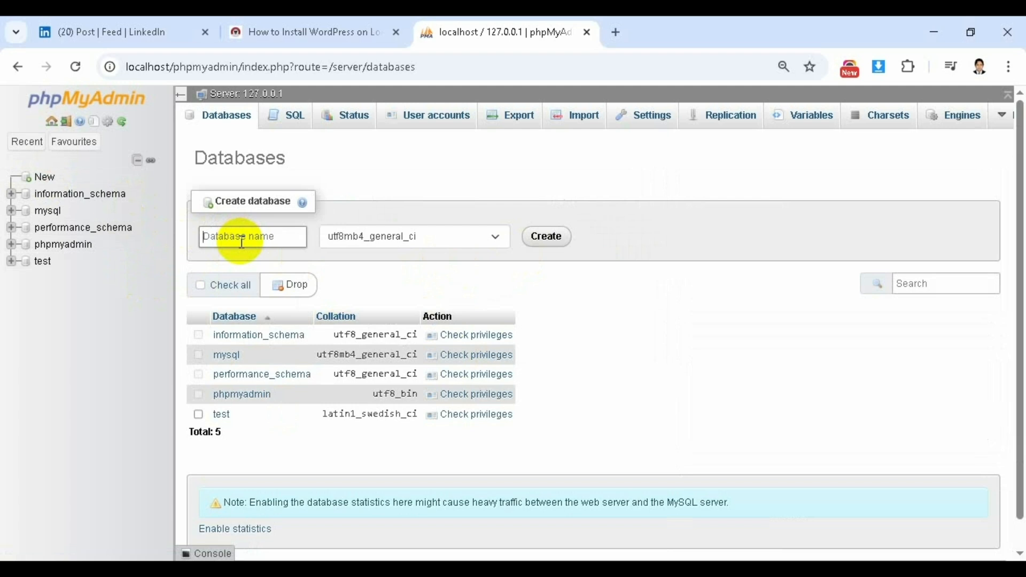
pyautogui.write('wordpress_db')
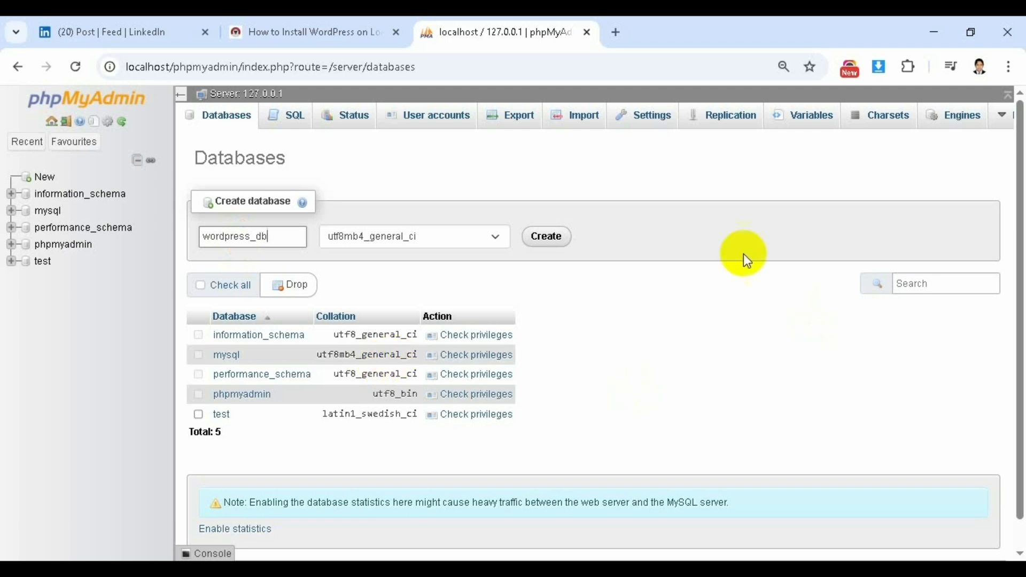
pyautogui.click(555, 238)
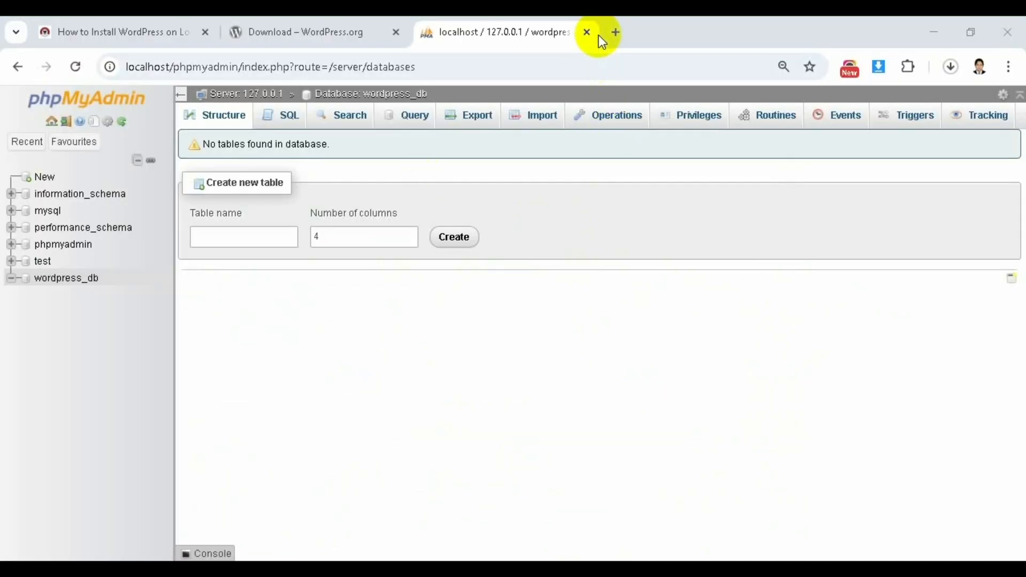
# - Close the phpMyAdmin and WordPress download tabs, then return to the Downloads folder
pyautogui.click(586, 32)
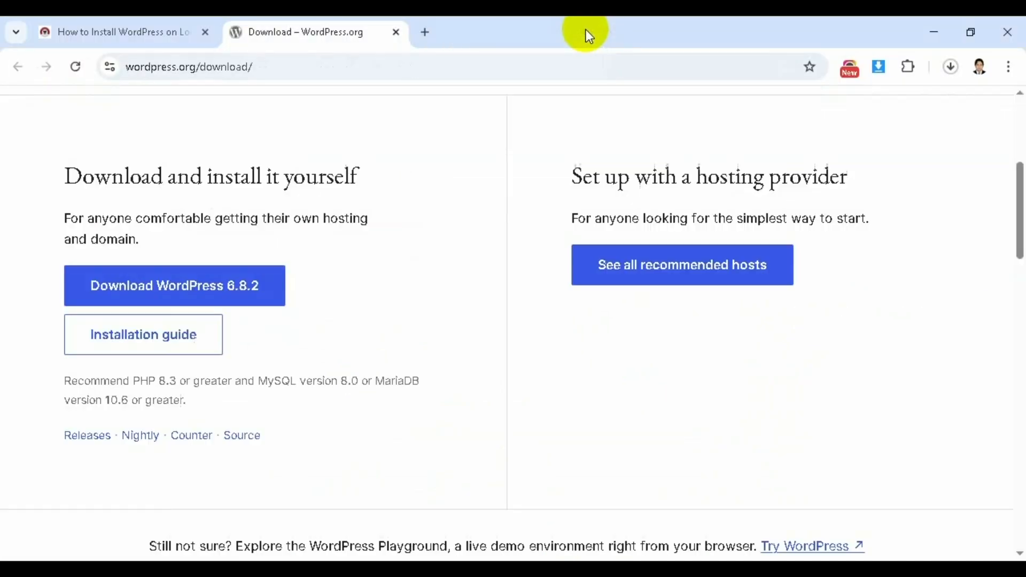
pyautogui.click(396, 32)
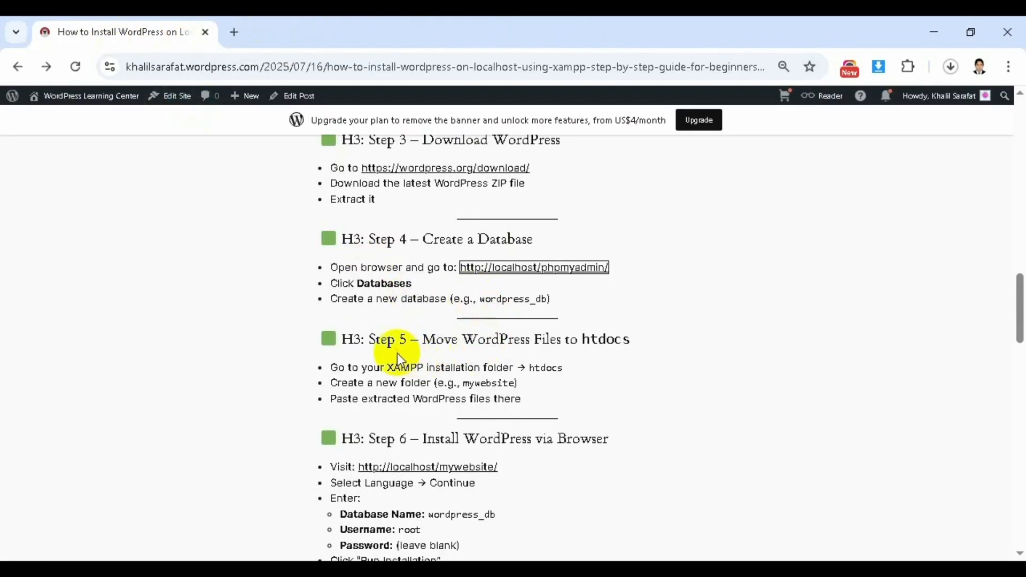
pyautogui.moveTo(345, 338); pyautogui.dragTo(669, 349)
pyautogui.click(723, 346)
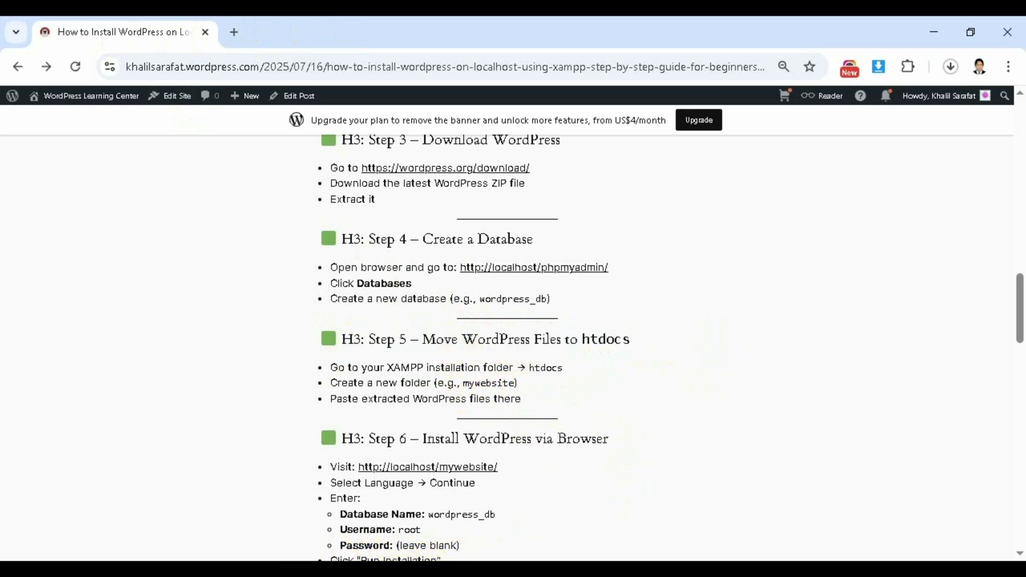
pyautogui.click(255, 574)
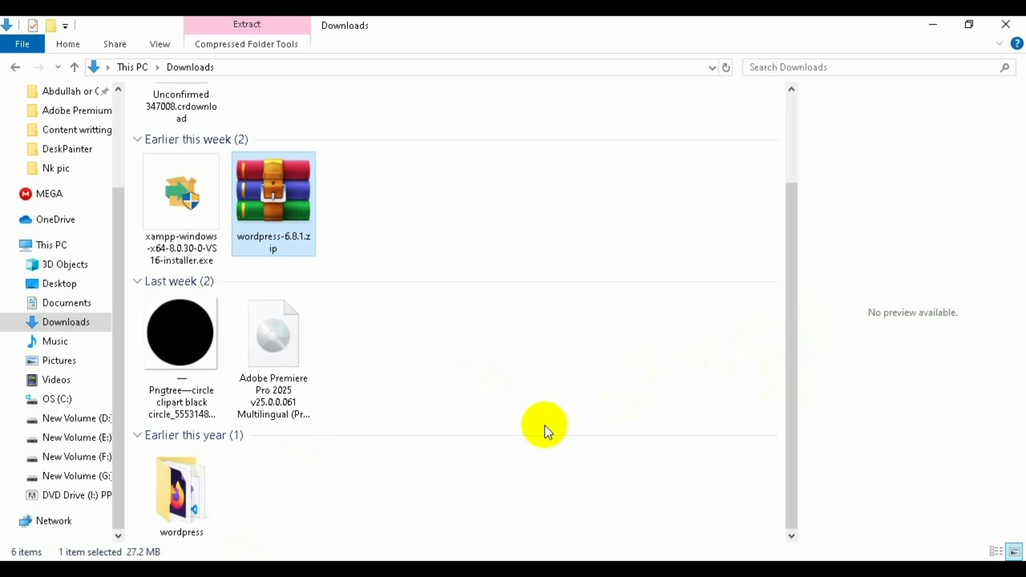
# - Select all 19 items inside the extracted wordpress folder and copy them
pyautogui.click(190, 518)
pyautogui.doubleClick(189, 518)
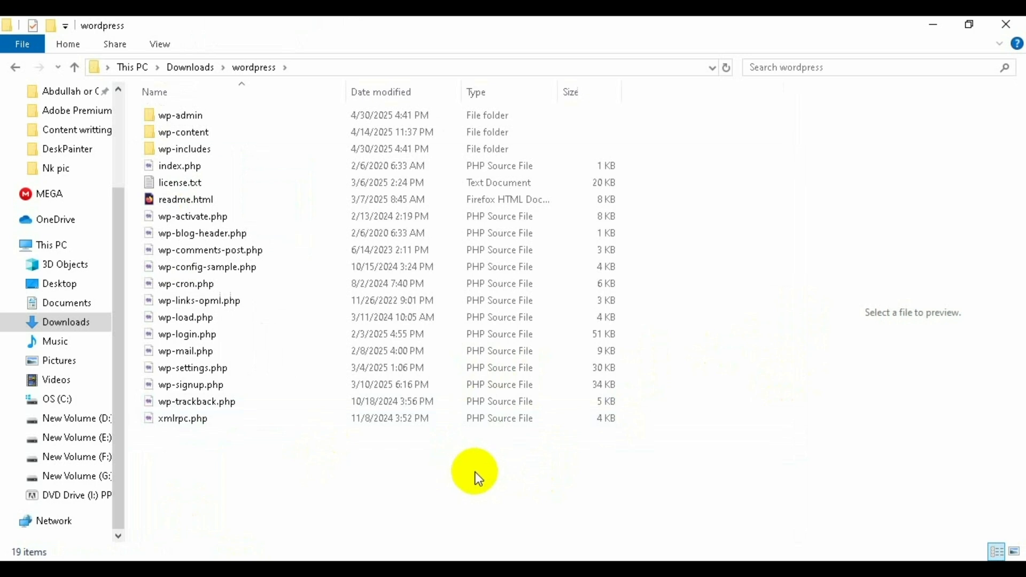
pyautogui.hotkey('ctrl', 'a')
pyautogui.rightClick(404, 282)
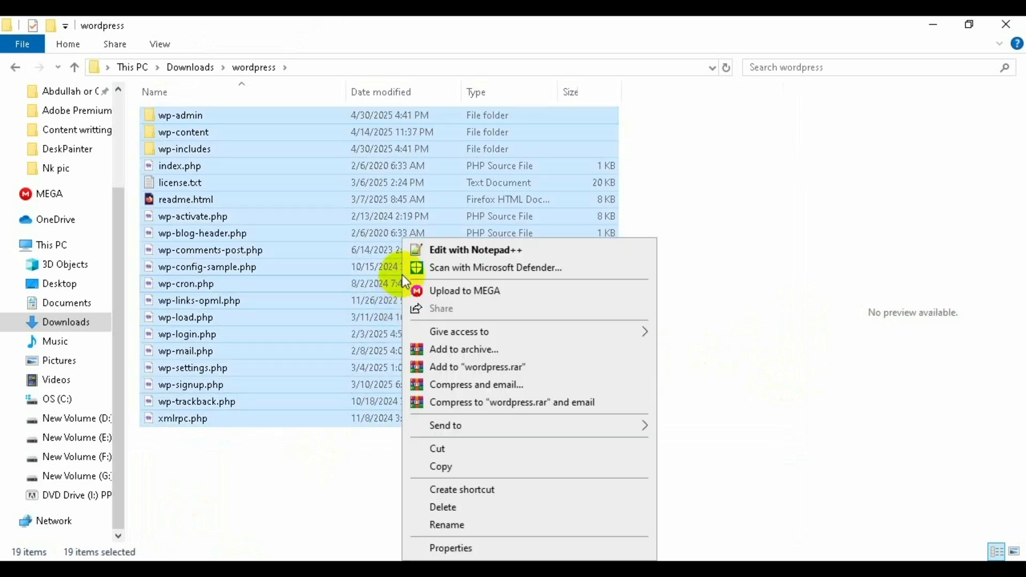
pyautogui.click(457, 466)
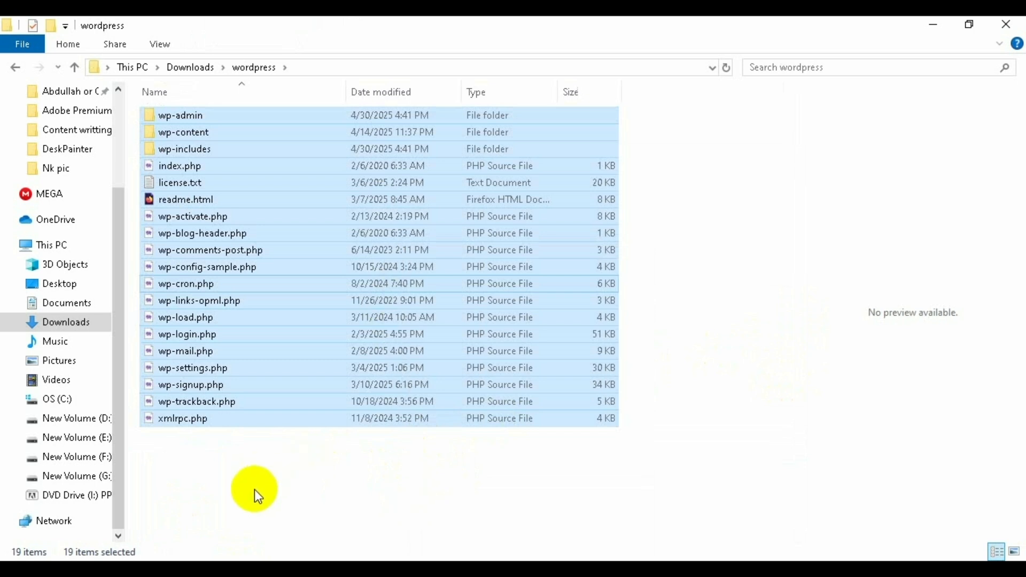
# - Navigate to the C:\xampp\htdocs folder in File Explorer
pyautogui.click(76, 403)
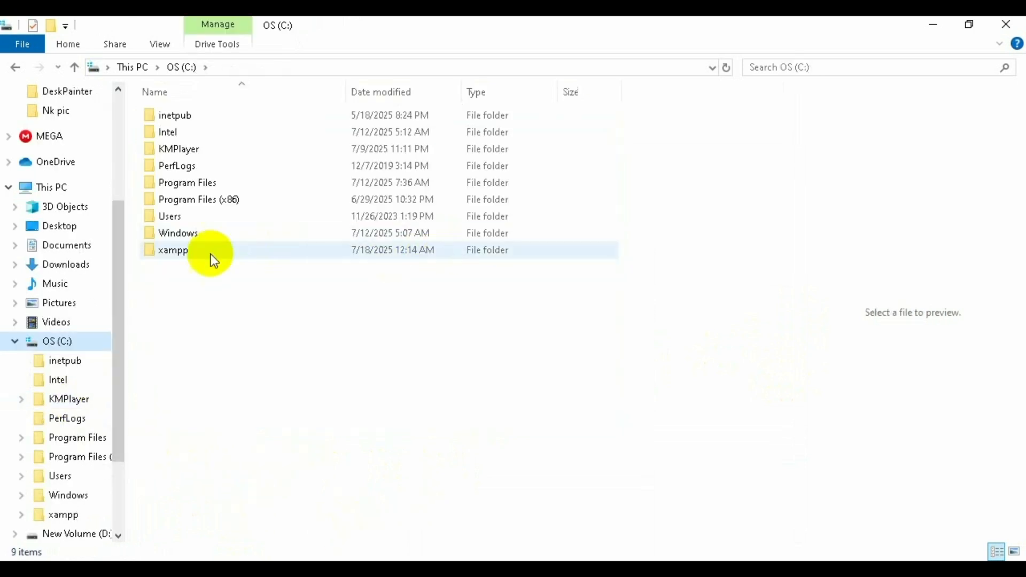
pyautogui.doubleClick(193, 254)
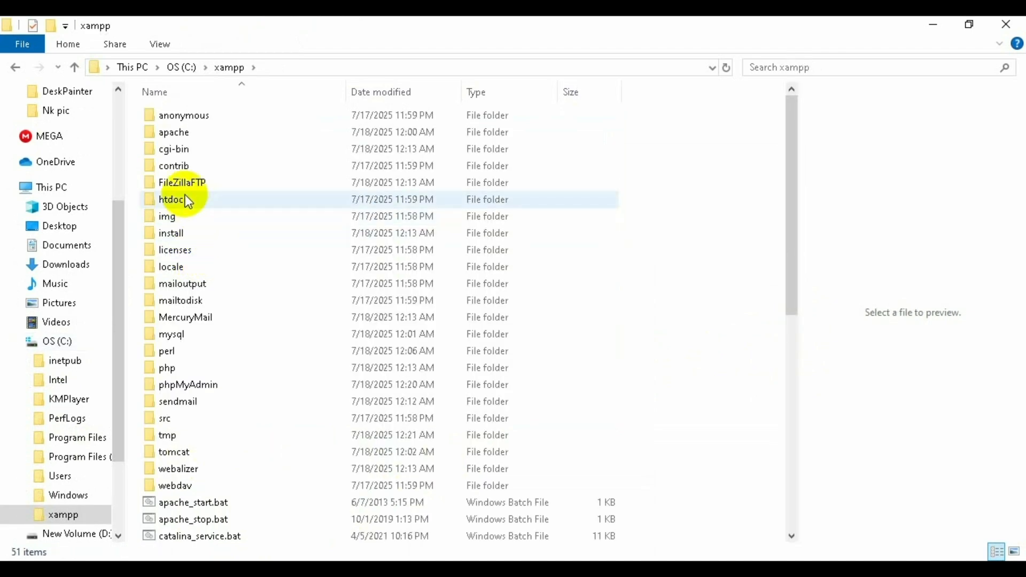
pyautogui.doubleClick(187, 200)
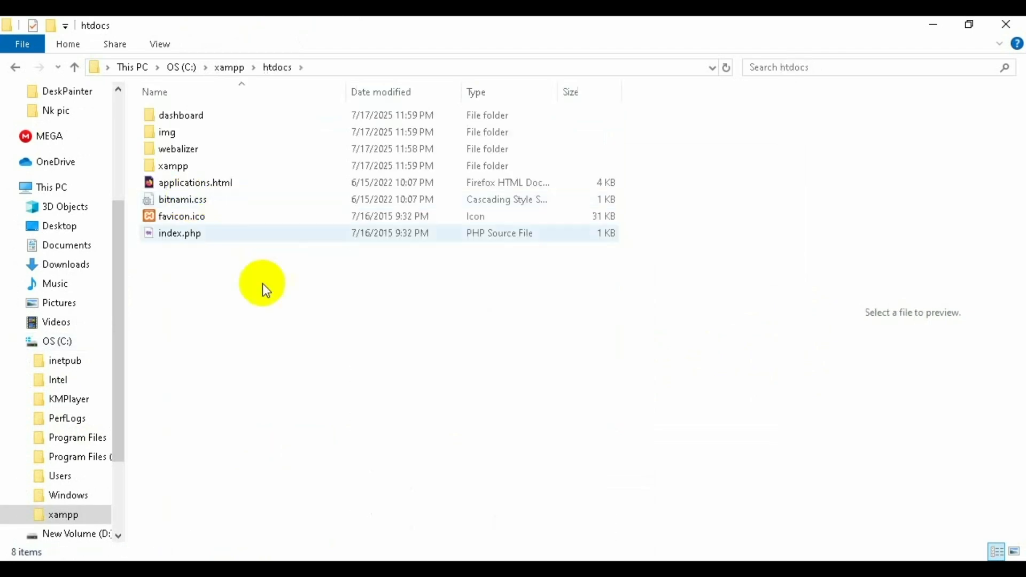
# - Create a new folder named mywebsite in htdocs and open it
pyautogui.rightClick(214, 284)
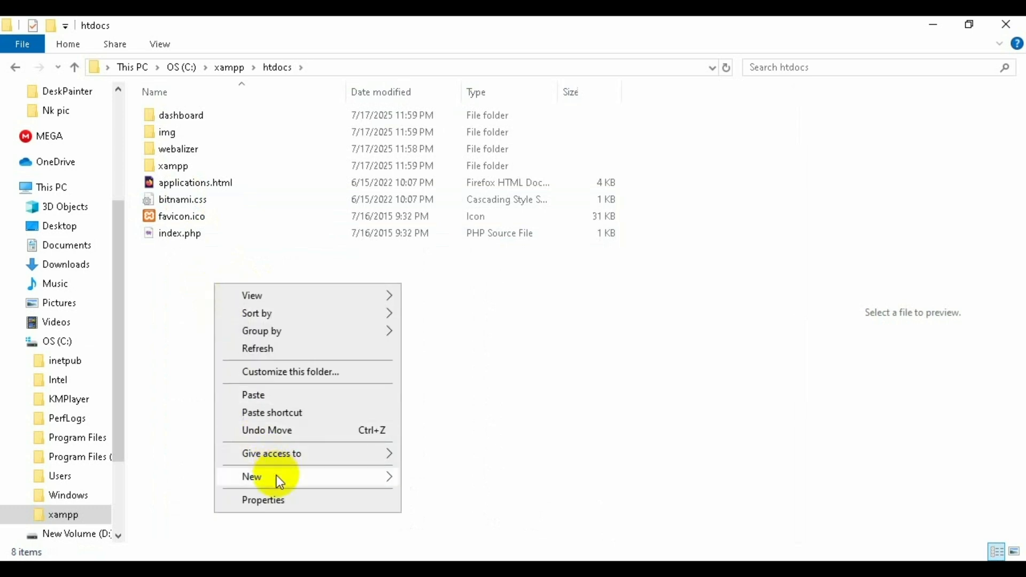
pyautogui.moveTo(277, 475)
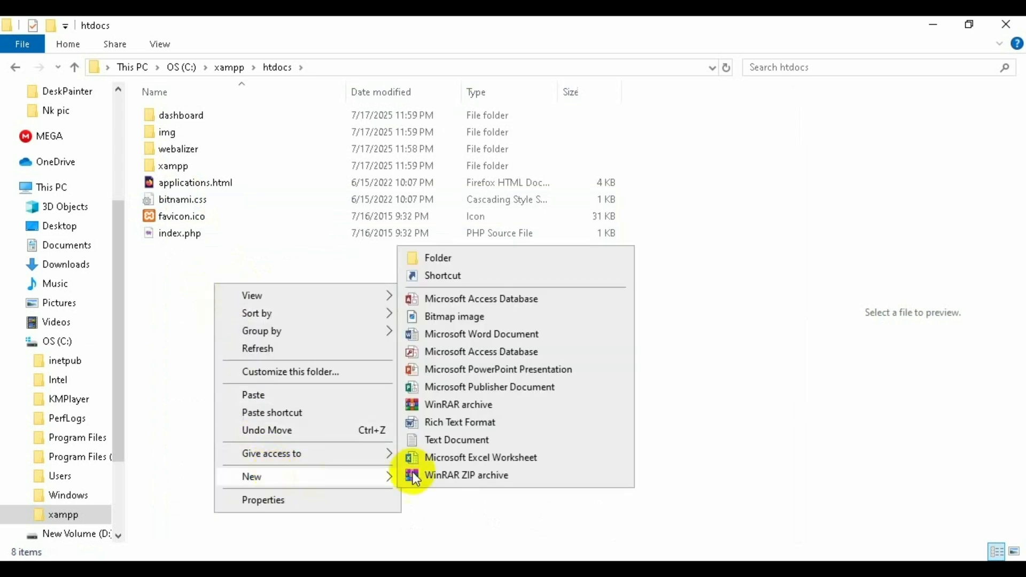
pyautogui.click(453, 259)
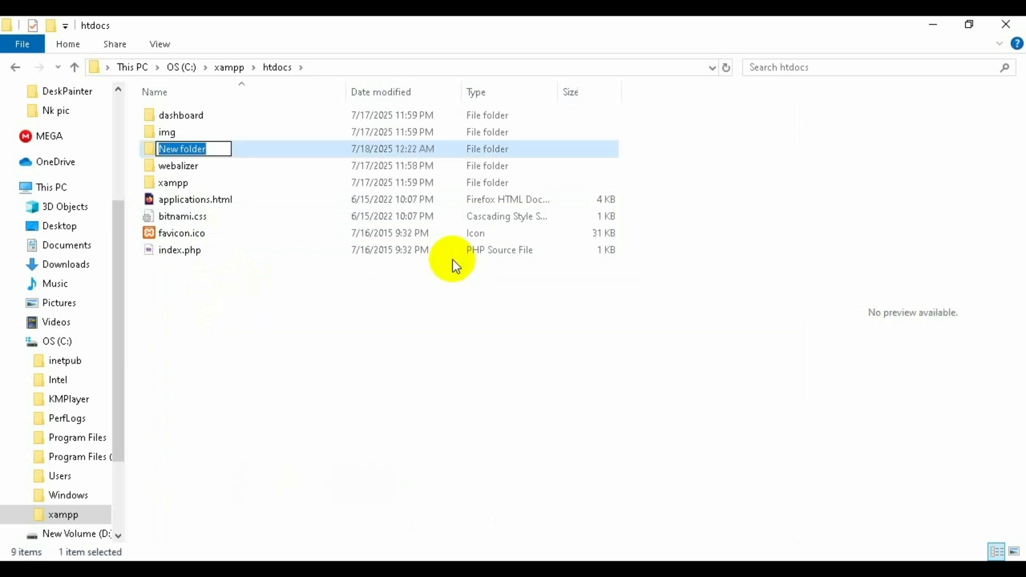
pyautogui.write('mywe')
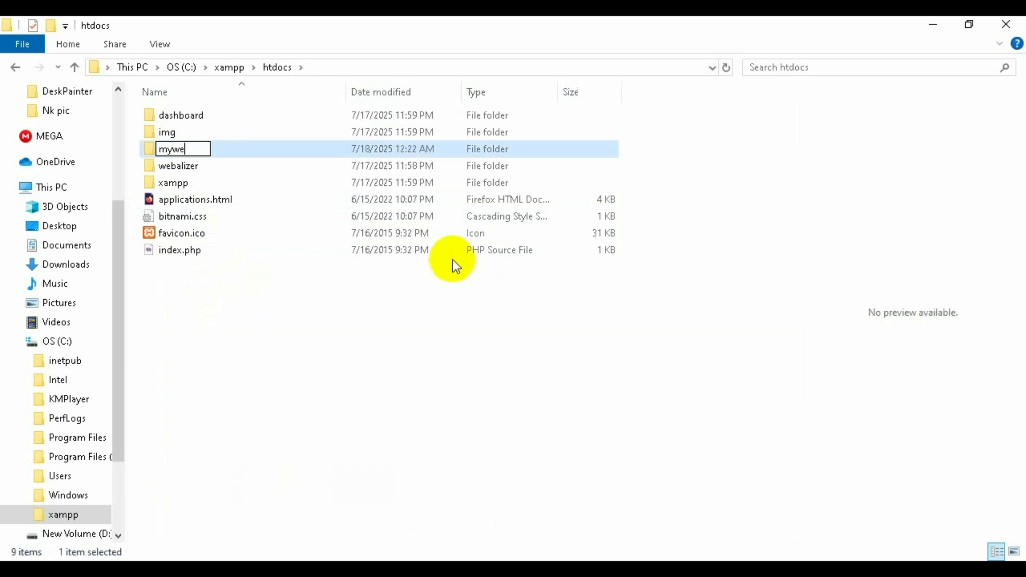
pyautogui.write('bsite')
pyautogui.click(346, 345)
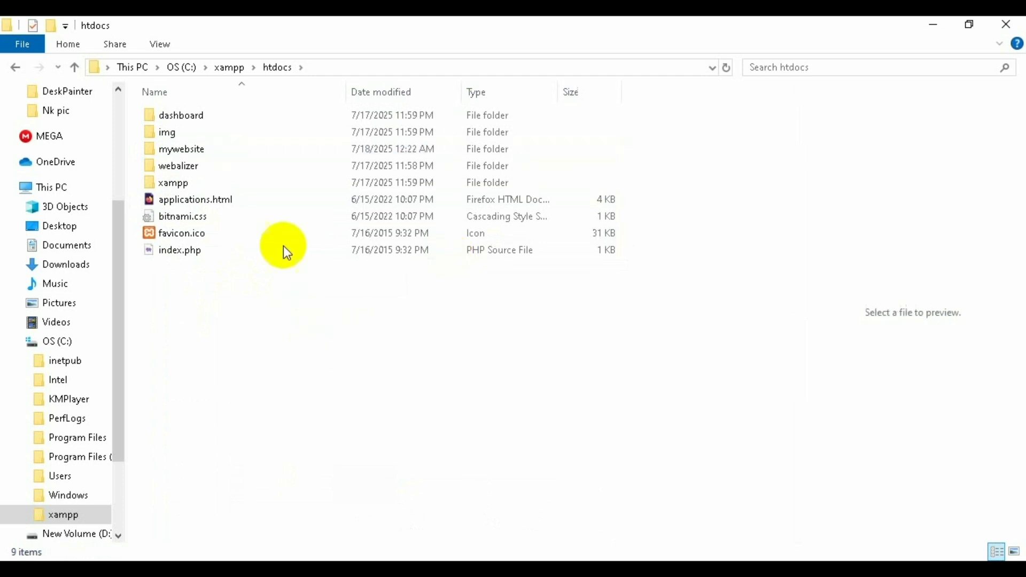
pyautogui.doubleClick(242, 146)
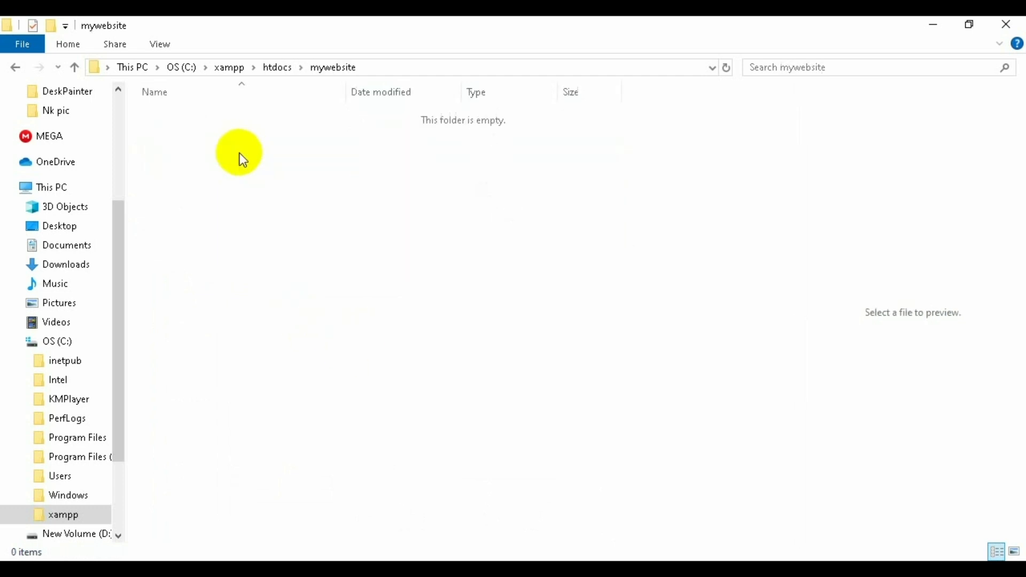
# - Paste the copied WordPress files into the mywebsite folder
pyautogui.rightClick(255, 176)
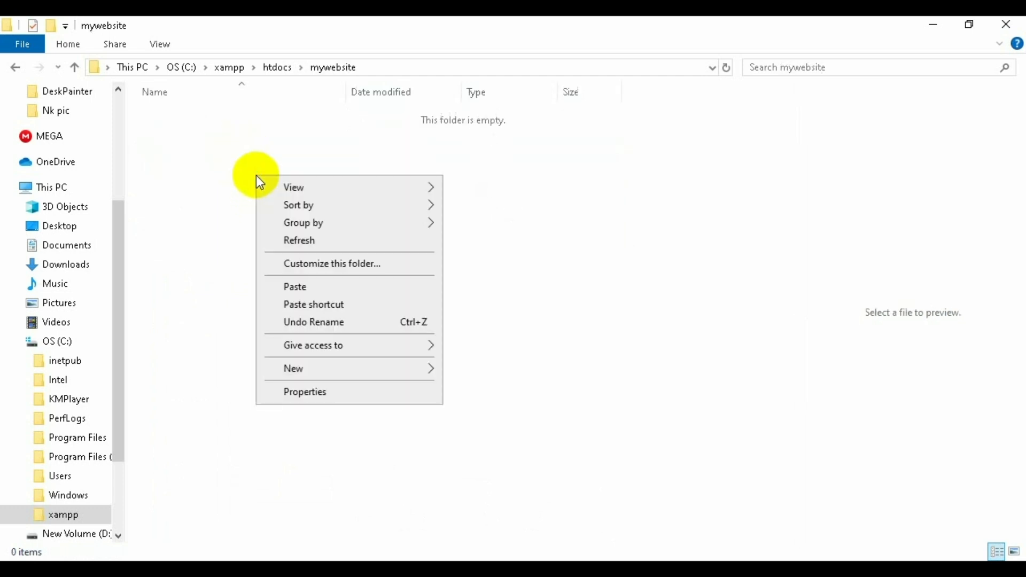
pyautogui.click(308, 288)
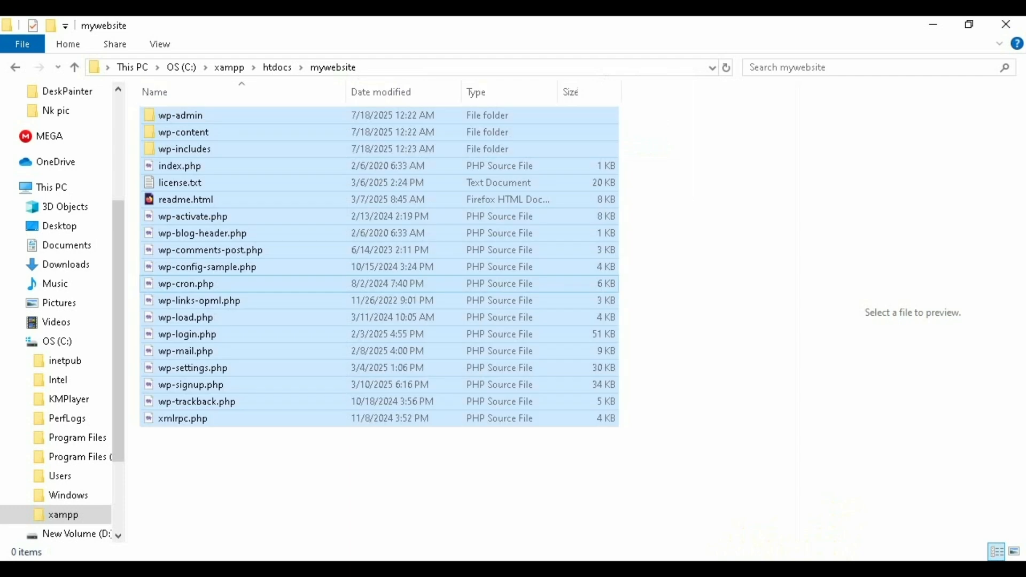
pyautogui.click(759, 384)
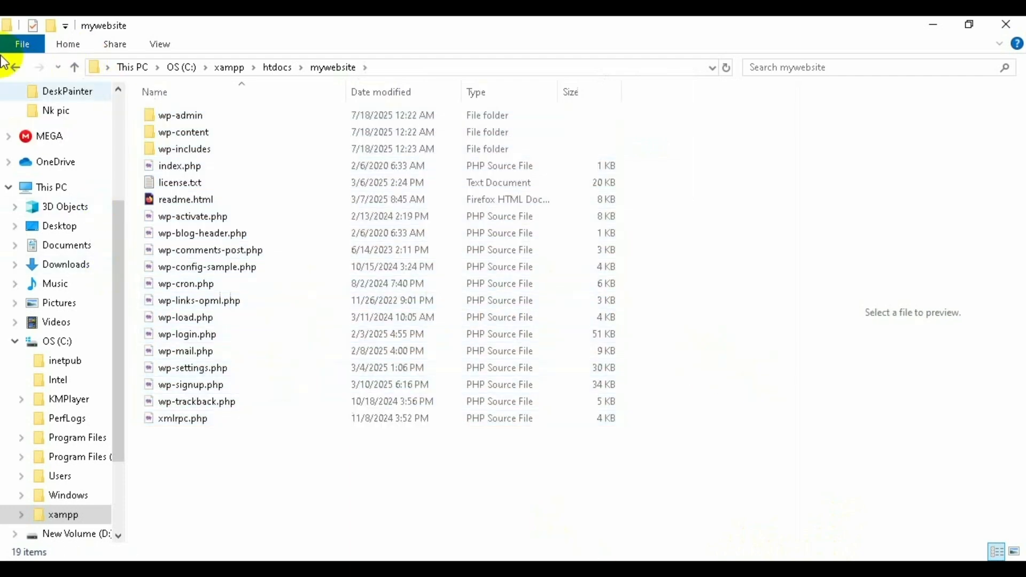
# - Go back through the folders to This PC and minimize File Explorer
pyautogui.click(14, 67)
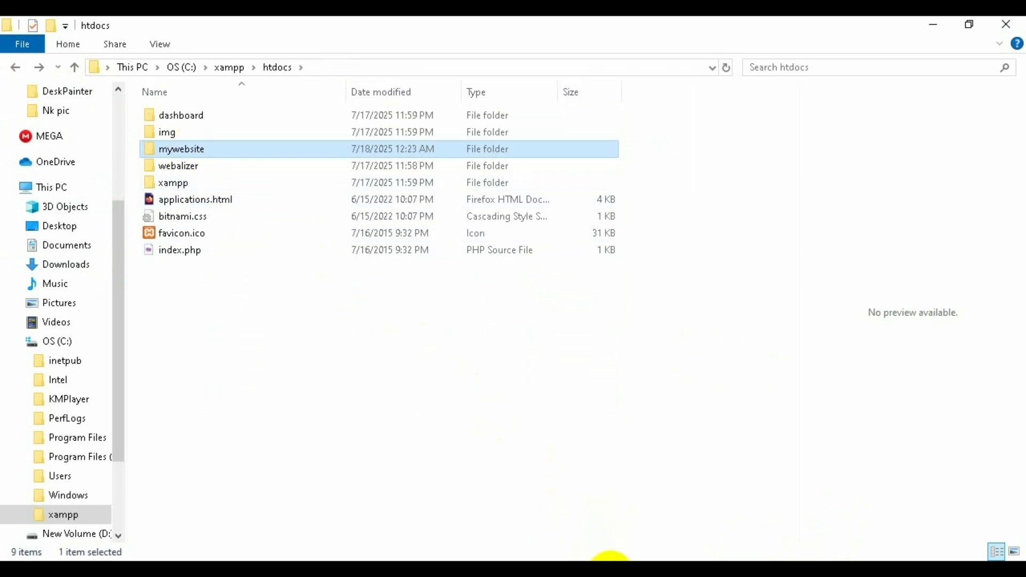
pyautogui.click(16, 68)
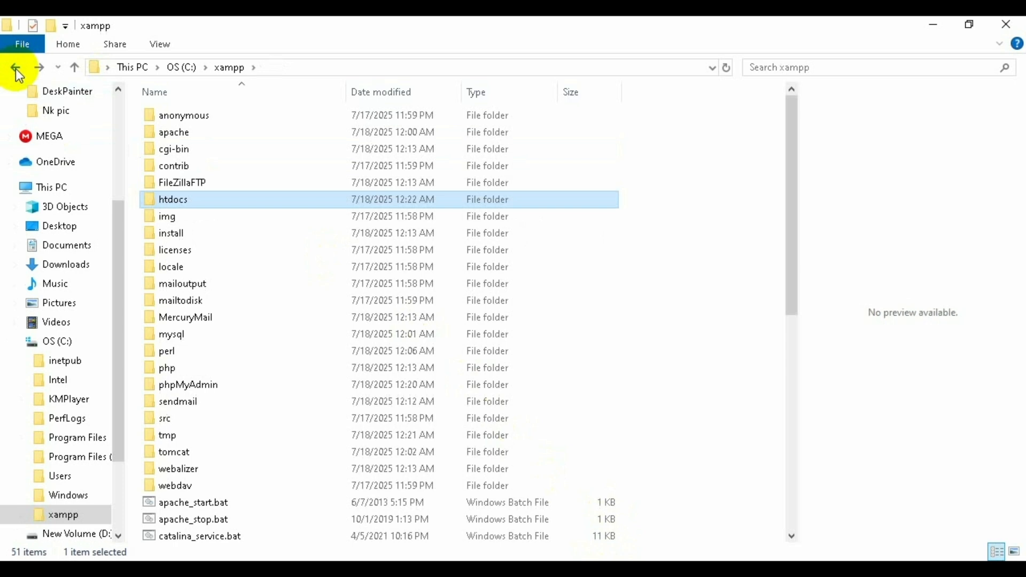
pyautogui.click(16, 68)
pyautogui.click(17, 67)
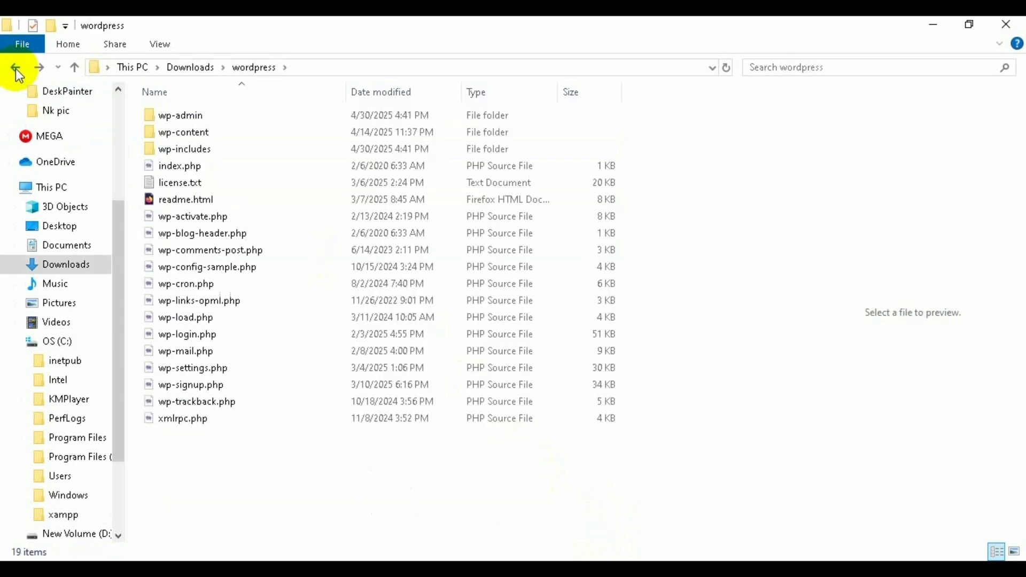
pyautogui.click(16, 68)
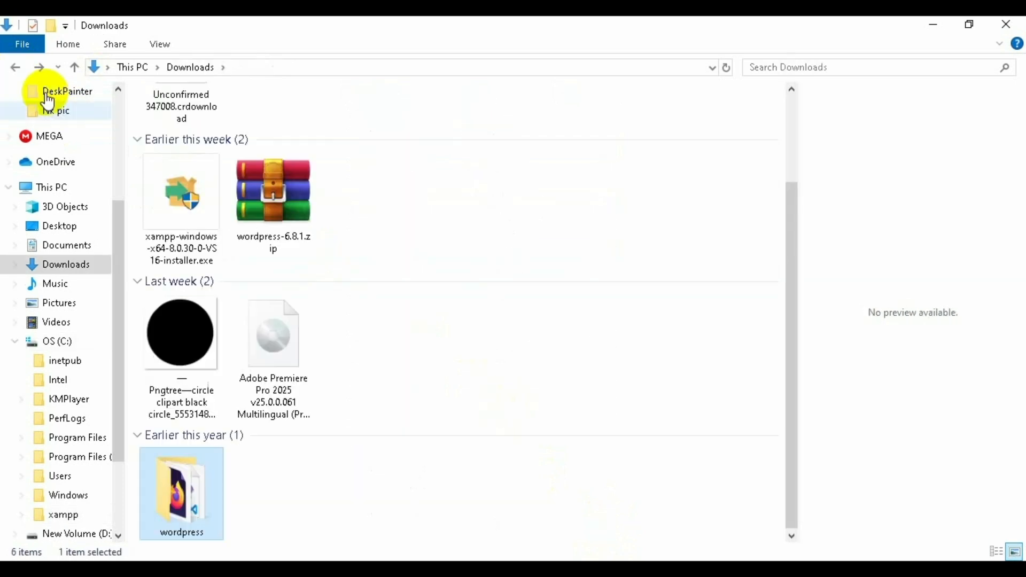
pyautogui.click(15, 68)
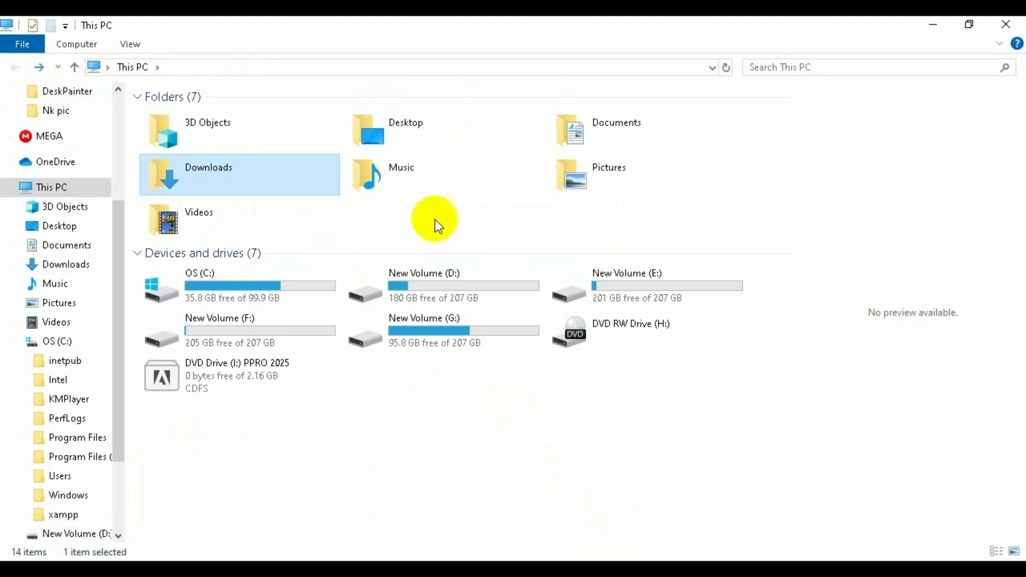
pyautogui.click(934, 21)
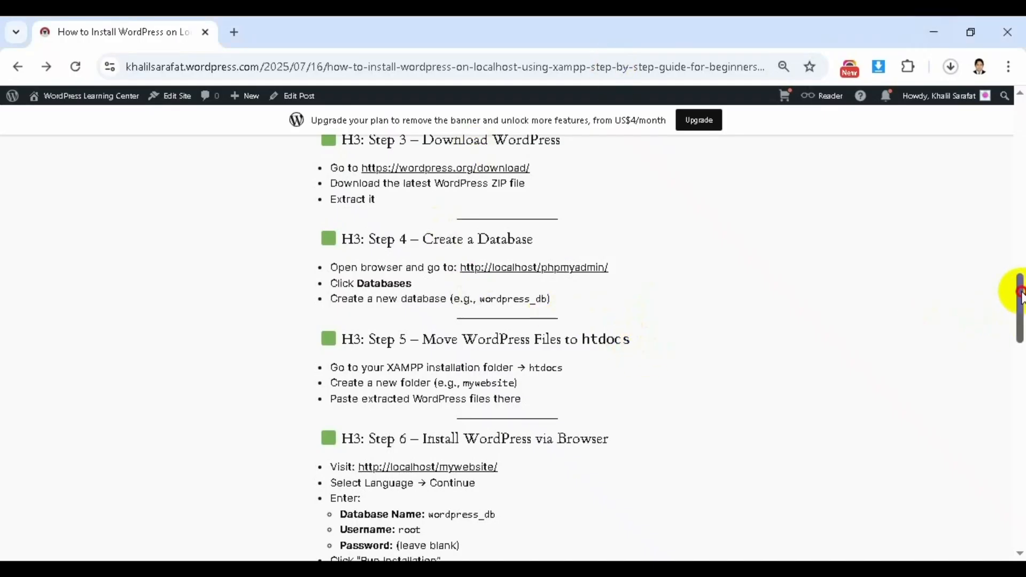
pyautogui.moveTo(1021, 293); pyautogui.dragTo(1021, 316)
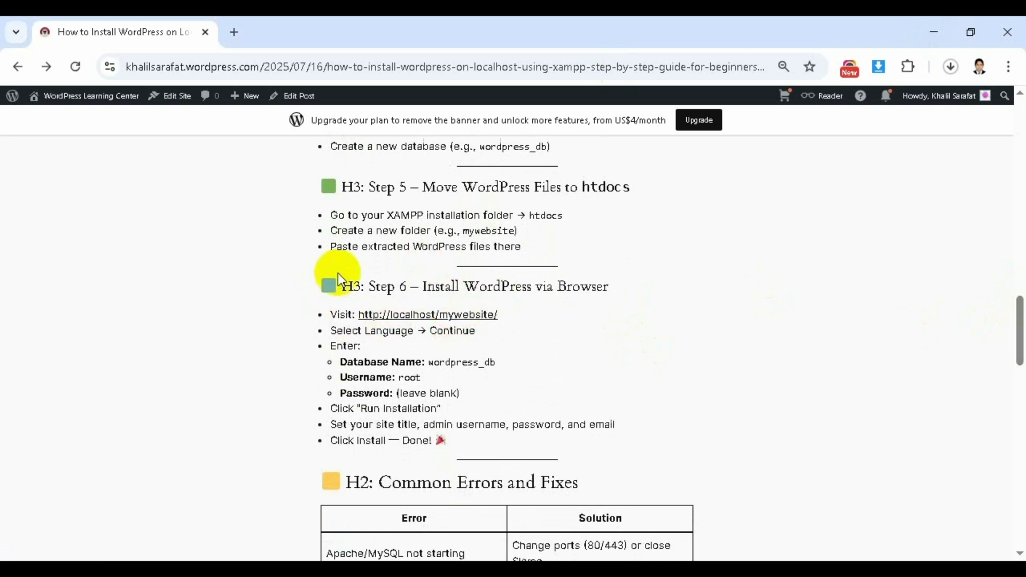
pyautogui.moveTo(338, 279); pyautogui.dragTo(653, 283)
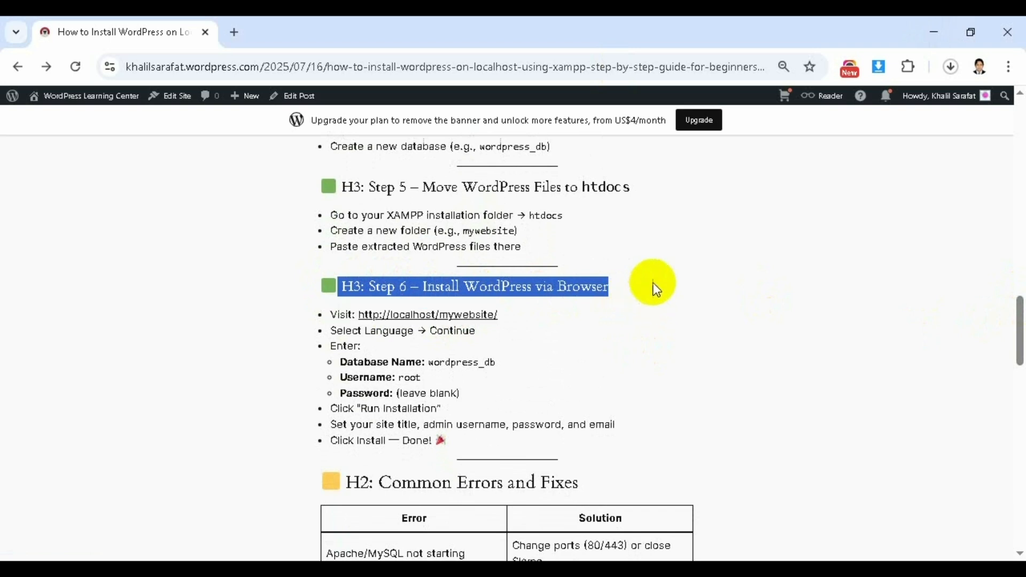
pyautogui.click(665, 322)
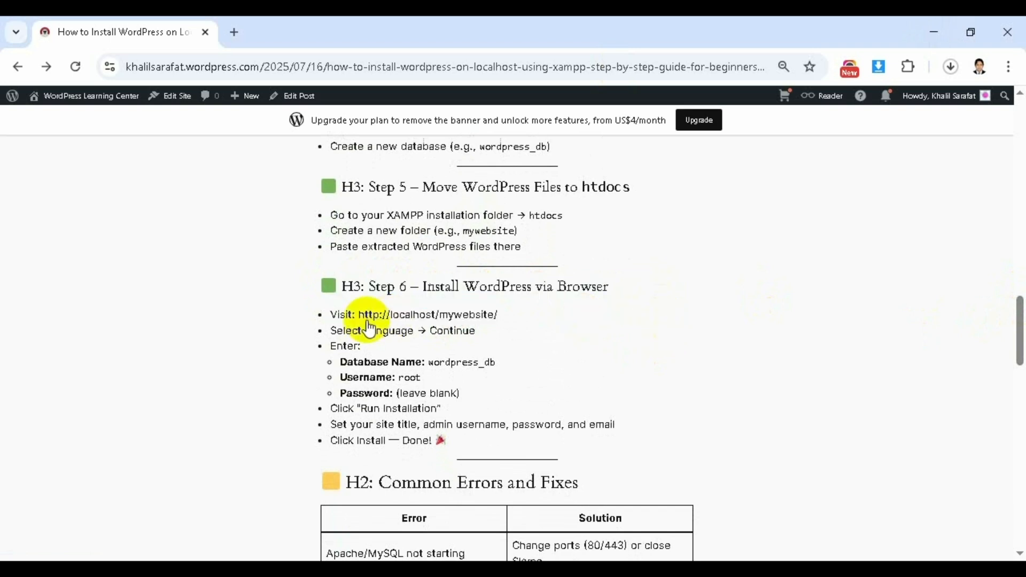
pyautogui.rightClick(429, 318)
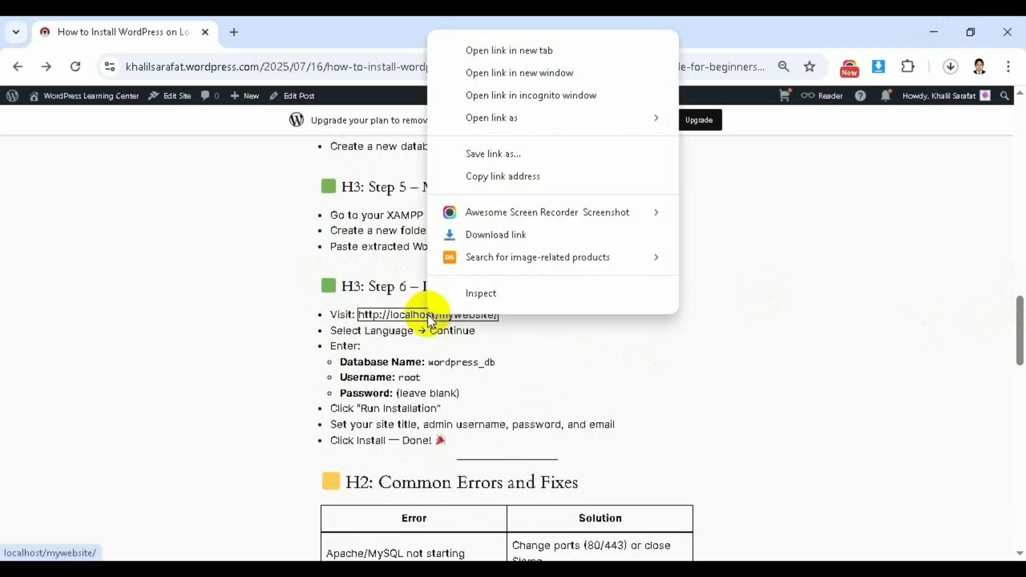
pyautogui.click(496, 53)
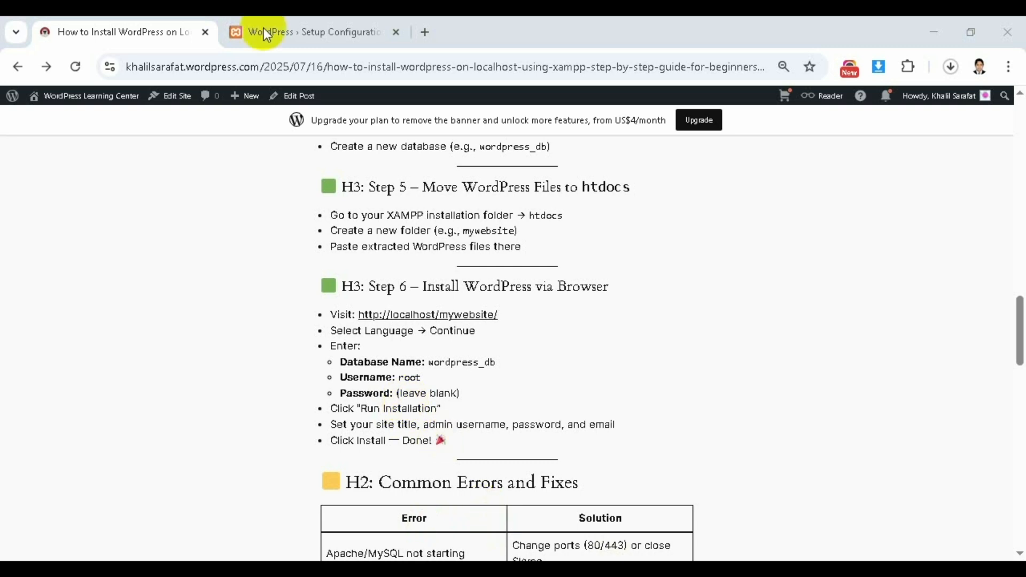
# - Switch to the WordPress Setup Configuration tab and start setup with Let's go!
pyautogui.click(297, 24)
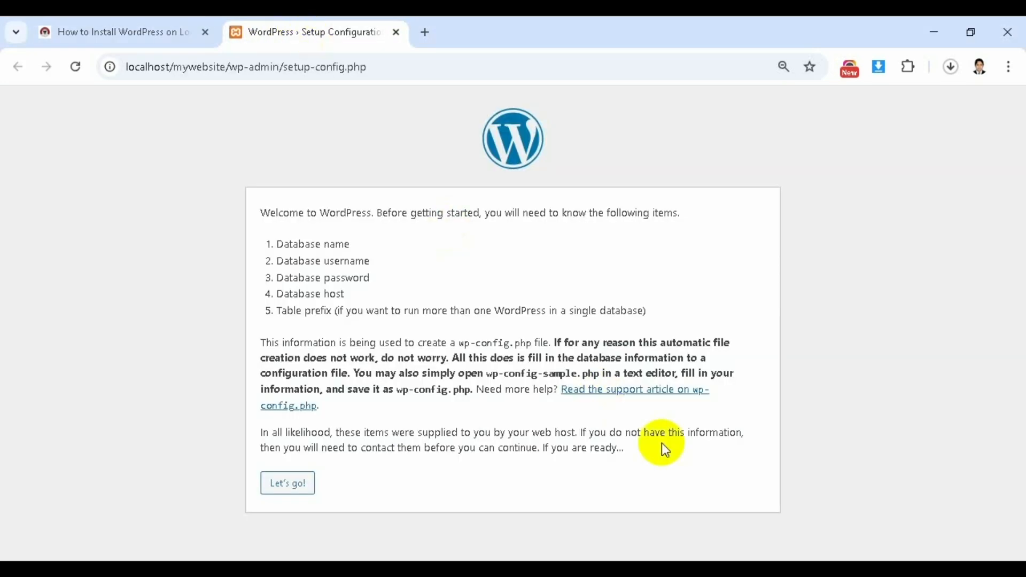
pyautogui.click(289, 483)
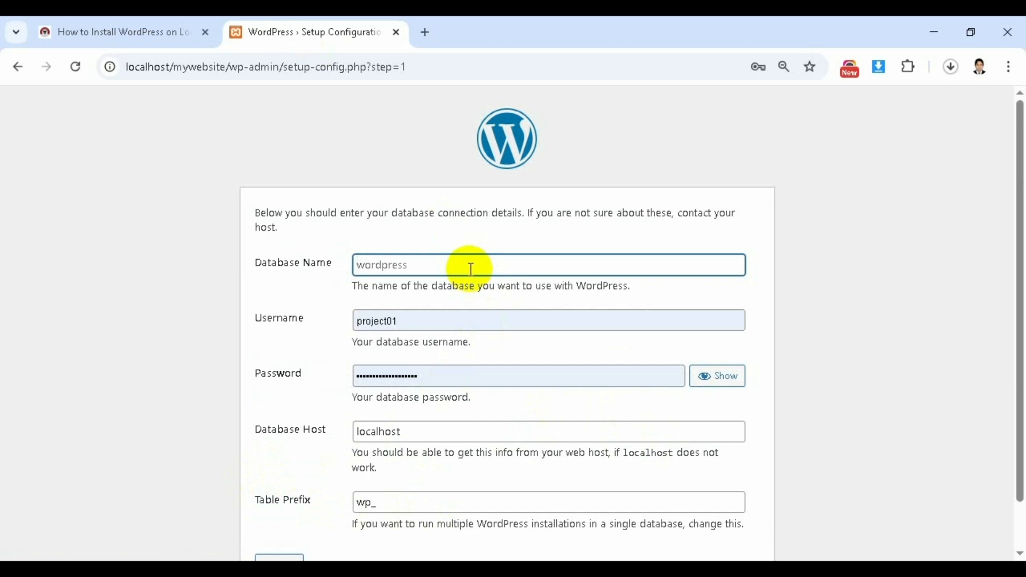
# - Enter database name wordpress_db and username root, leaving the password blank
pyautogui.write('word')
pyautogui.write('press')
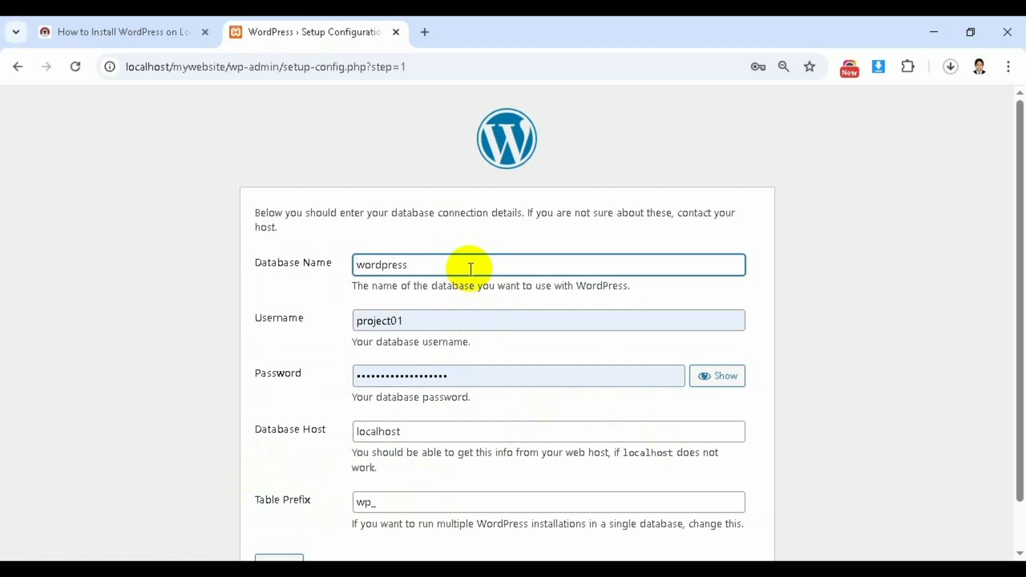
pyautogui.write('_db')
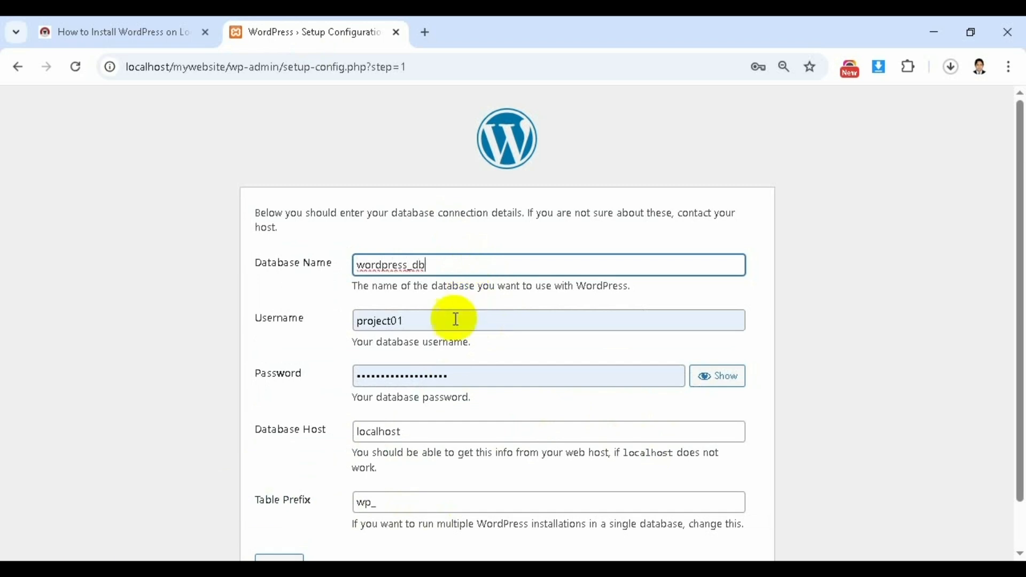
pyautogui.doubleClick(424, 323)
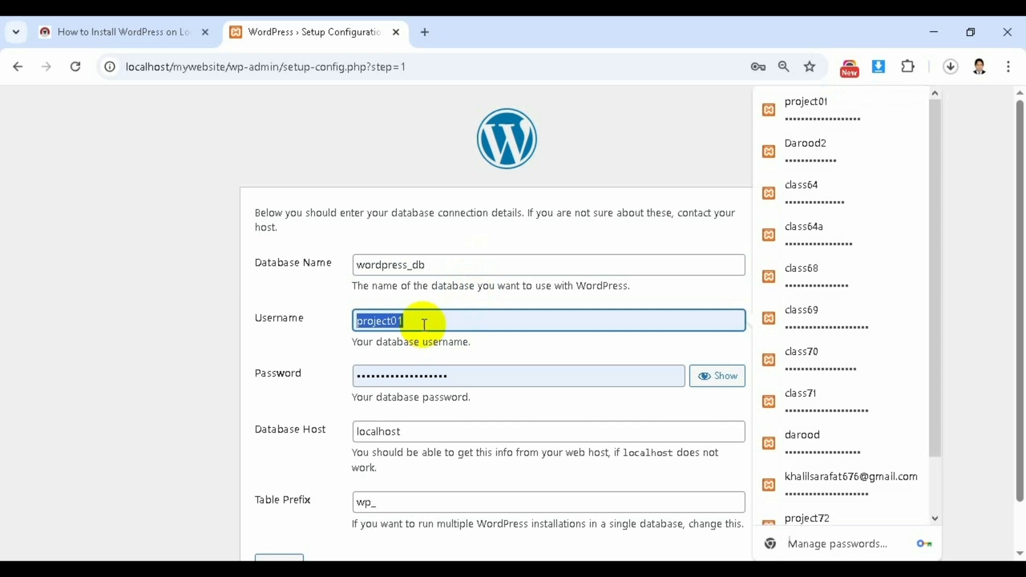
pyautogui.write('roo')
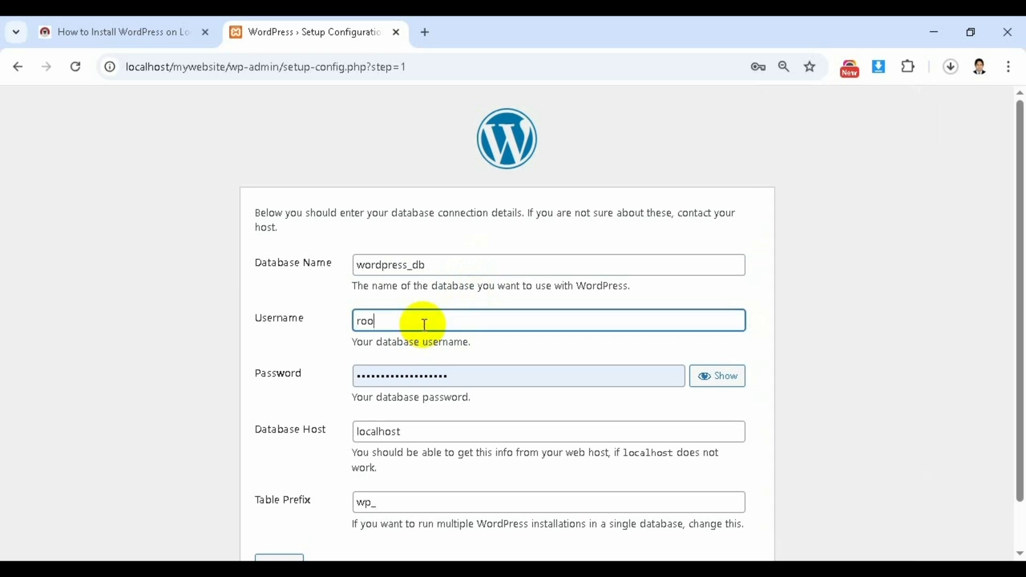
pyautogui.write('t')
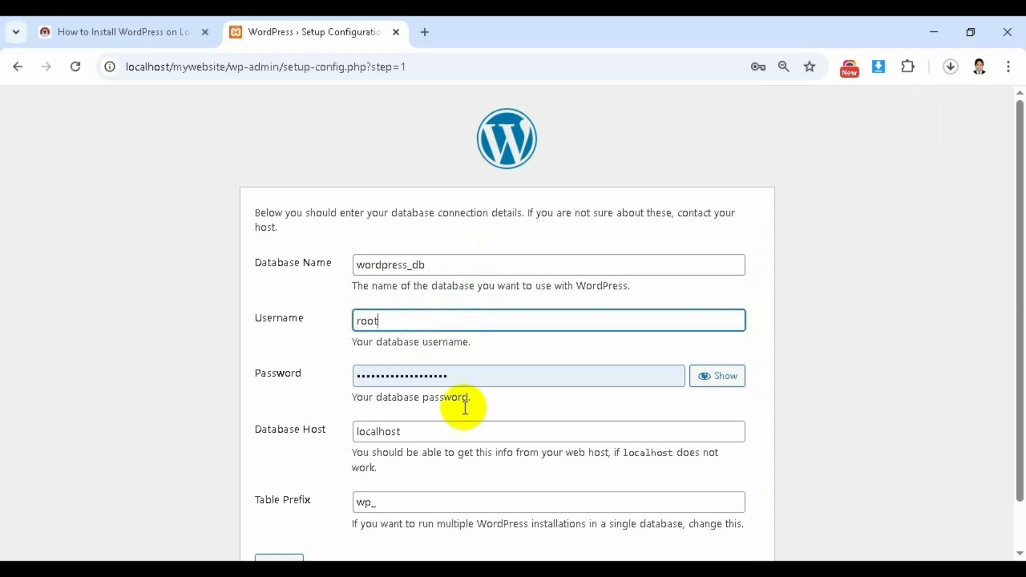
pyautogui.doubleClick(475, 378)
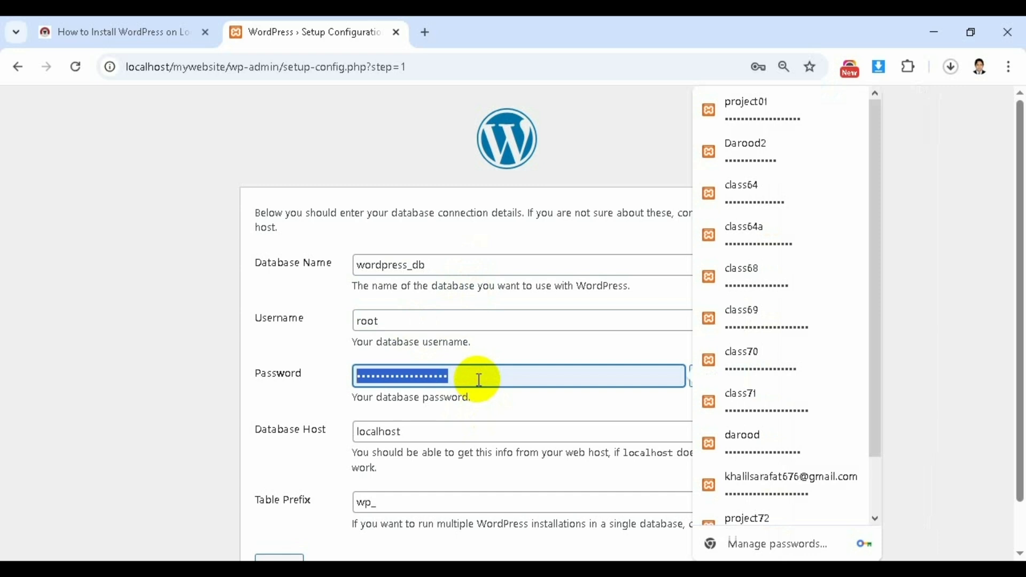
pyautogui.press('BackSpace')
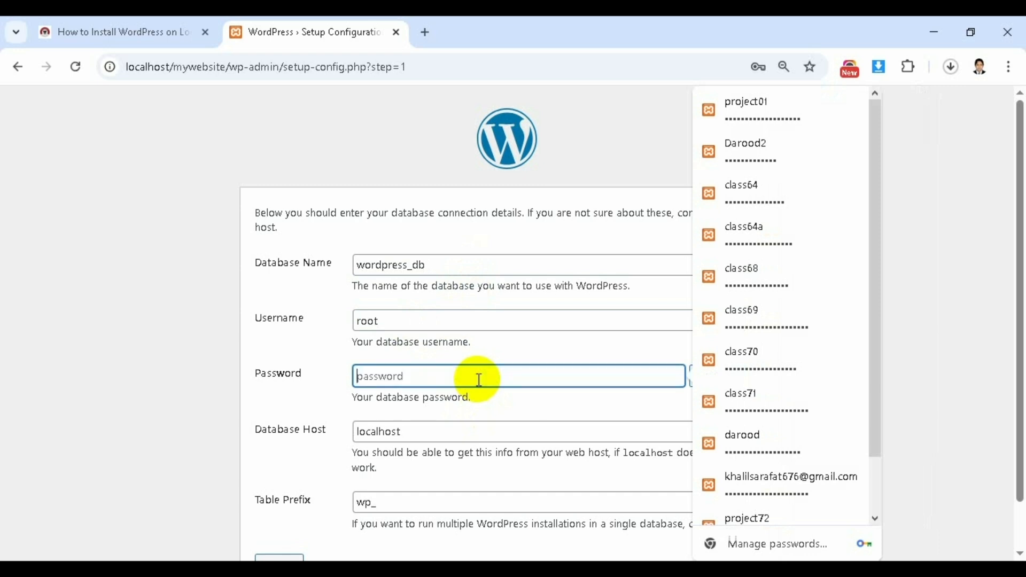
pyautogui.click(200, 283)
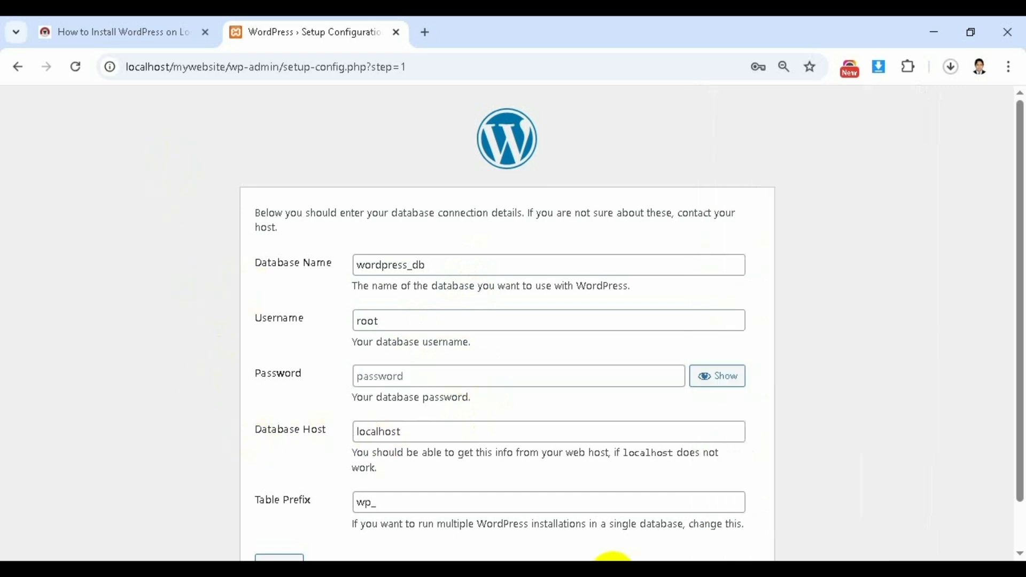
# - Check the tutorial's database settings, submit the form, and run the installation
pyautogui.click(66, 24)
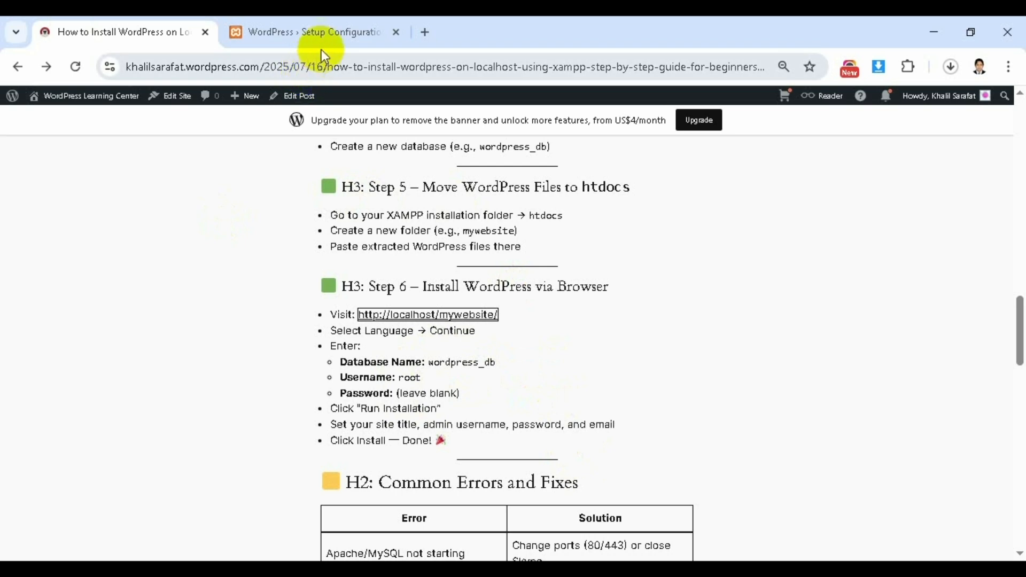
pyautogui.click(345, 31)
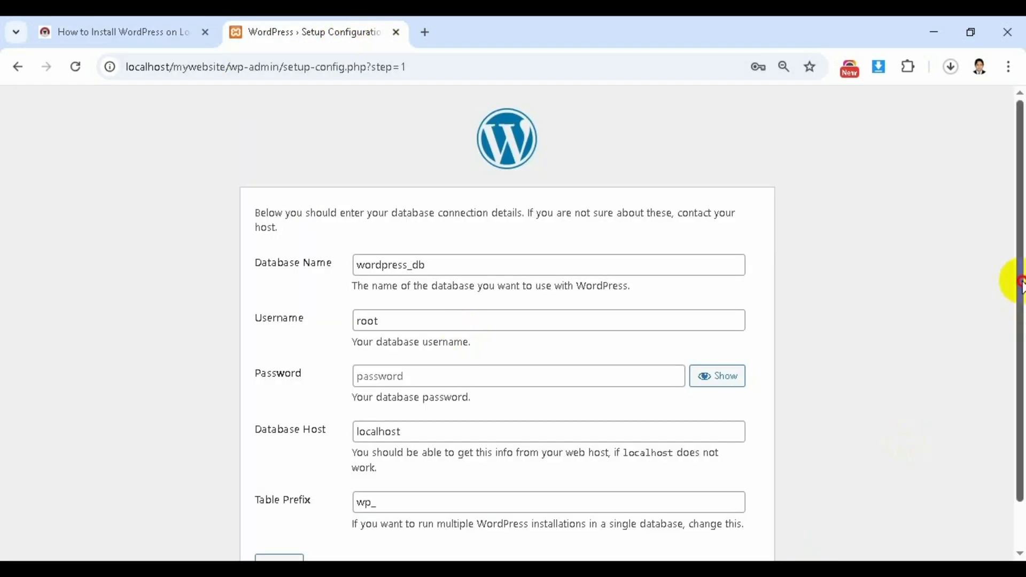
pyautogui.scroll(-2, 1015, 347)
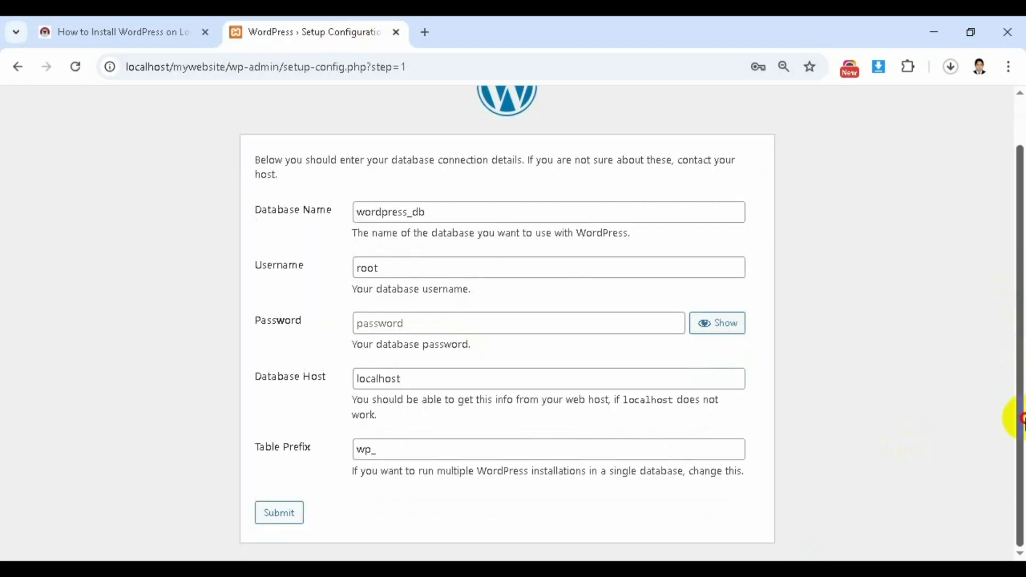
pyautogui.click(279, 515)
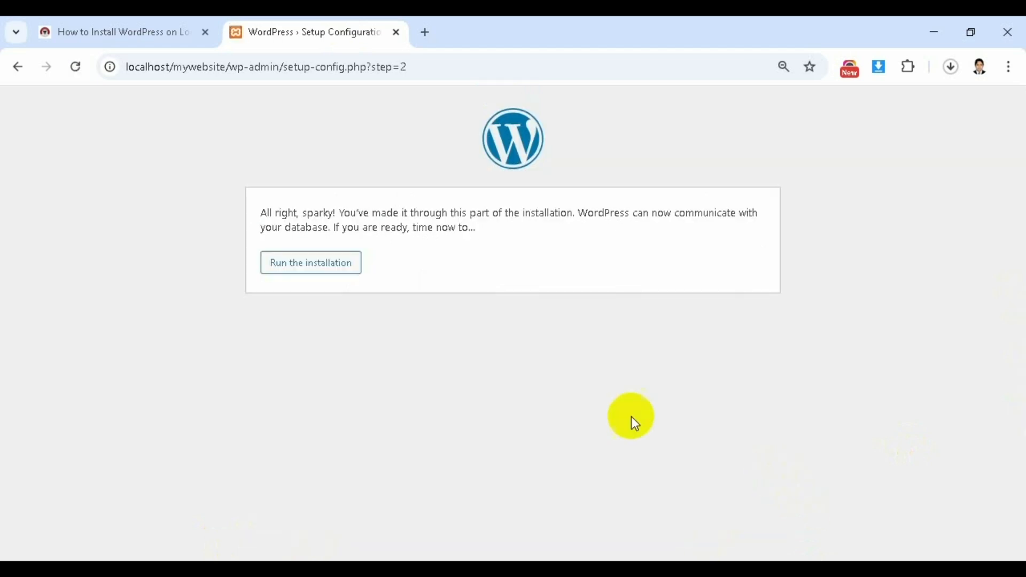
pyautogui.click(312, 276)
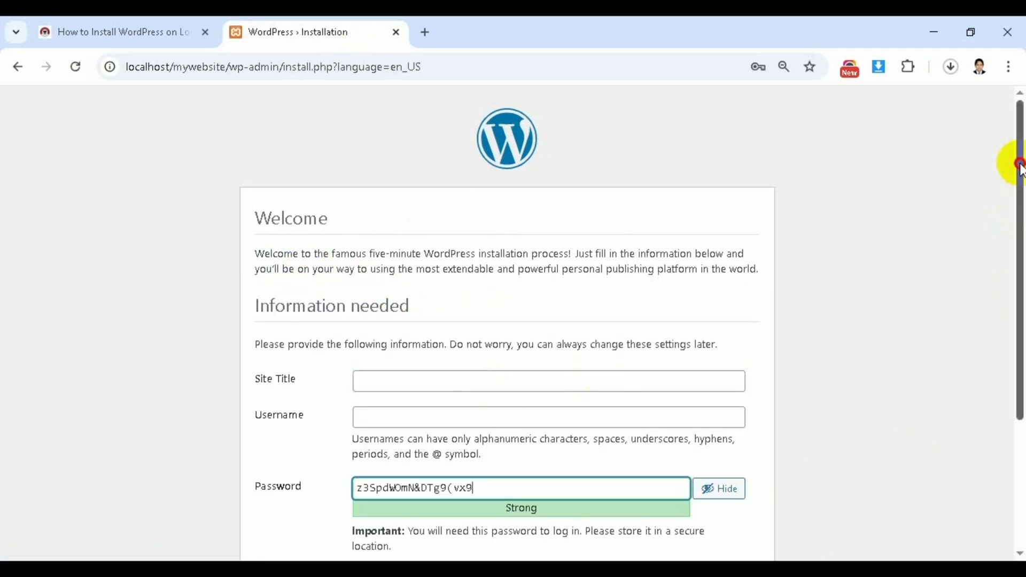
# - Read the tutorial's Step 6 site-setup instructions, then return to the WordPress installation form
pyautogui.moveTo(1019, 168); pyautogui.dragTo(1020, 272)
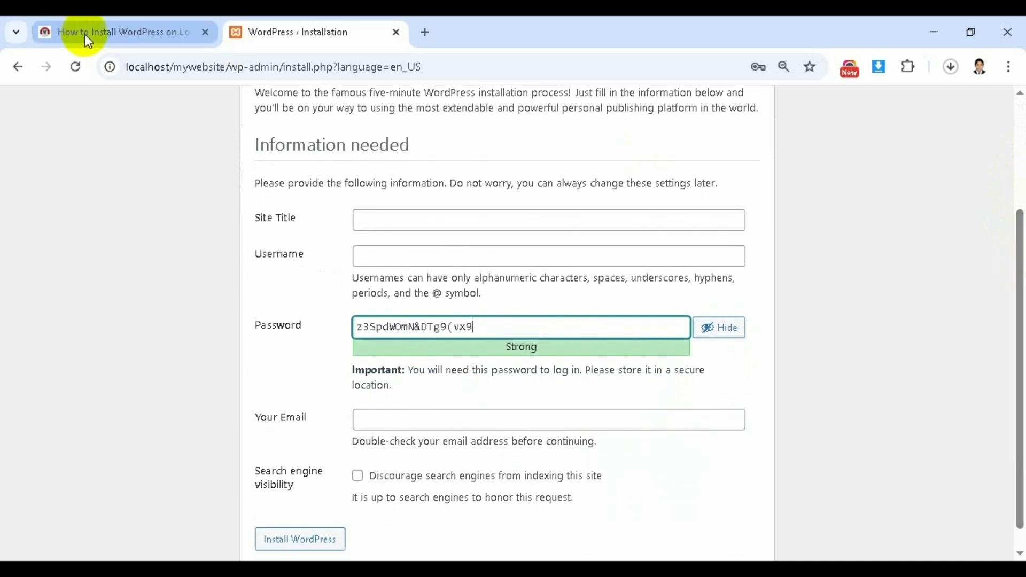
pyautogui.click(98, 30)
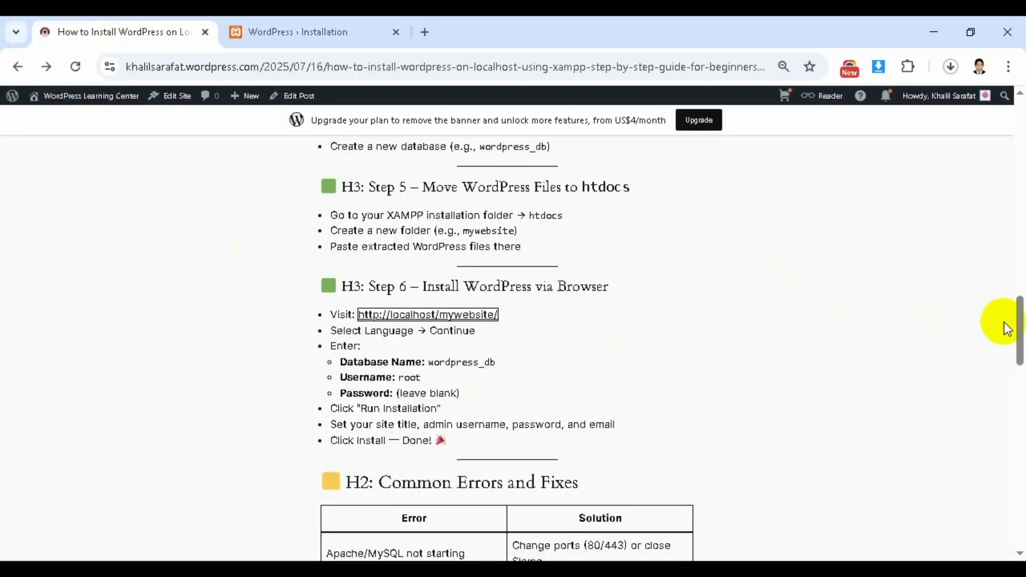
pyautogui.moveTo(1020, 323); pyautogui.dragTo(1021, 341)
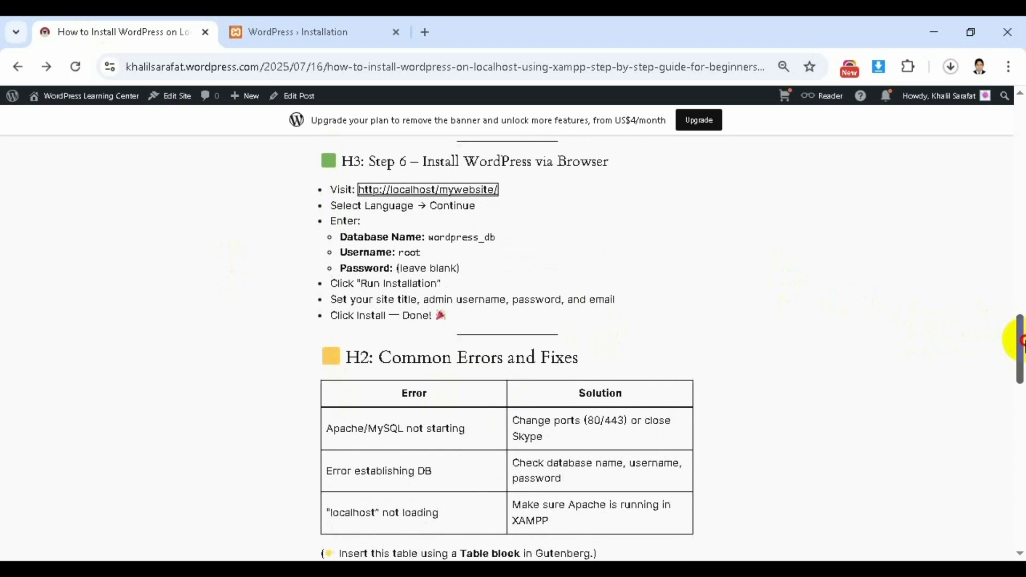
pyautogui.moveTo(1021, 341); pyautogui.dragTo(1020, 345)
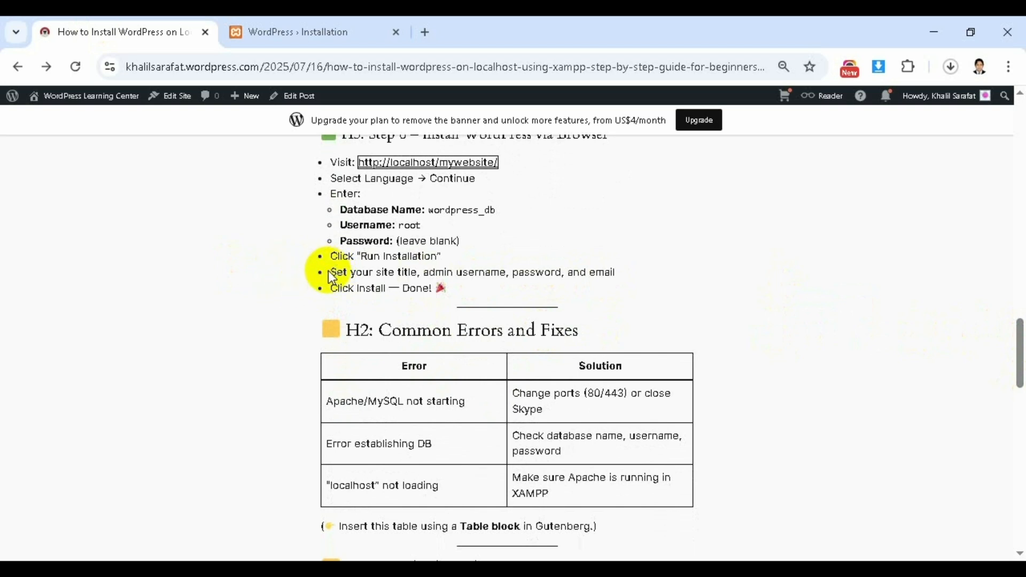
pyautogui.moveTo(328, 270); pyautogui.dragTo(527, 305)
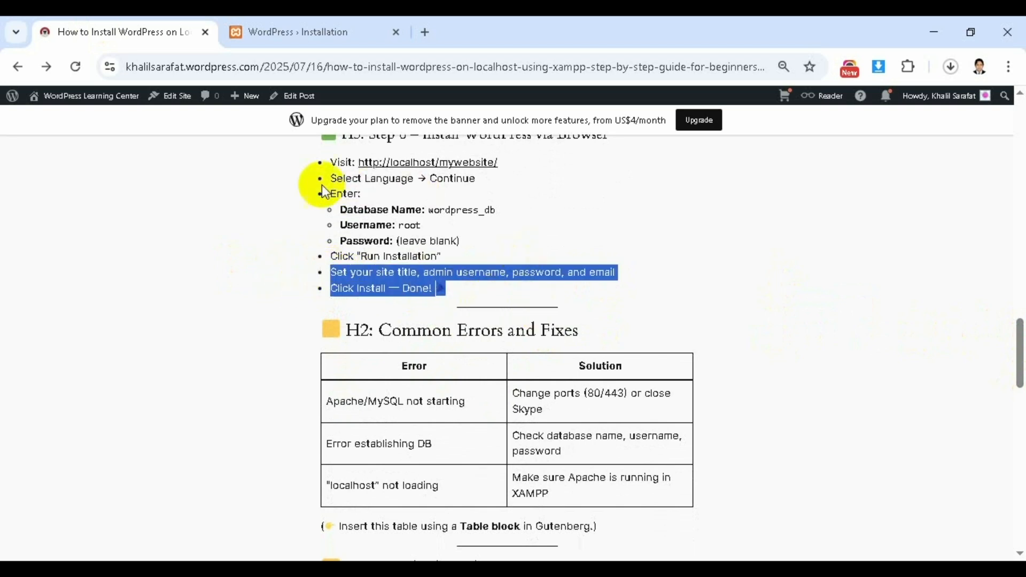
pyautogui.click(310, 30)
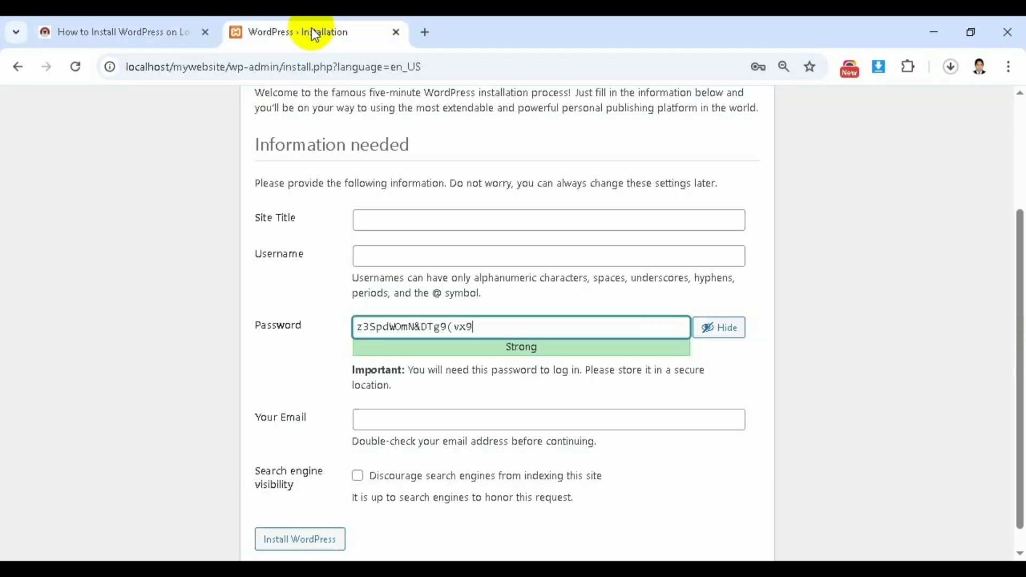
# - Enter site title 'My New Website', username Admin, and a new admin password, confirming weak password use
pyautogui.click(428, 212)
pyautogui.write('My N')
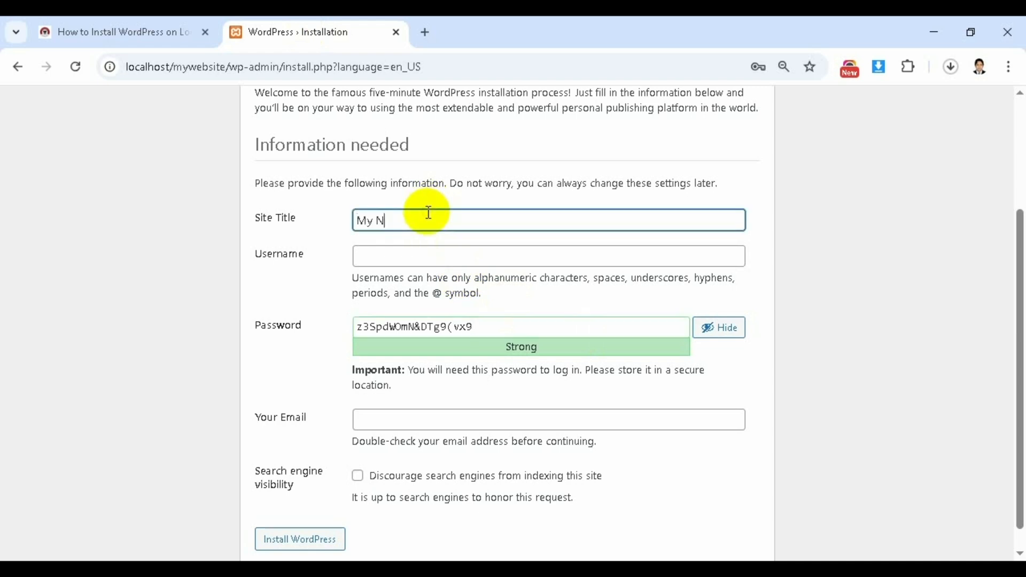
pyautogui.write('ew Website')
pyautogui.click(431, 252)
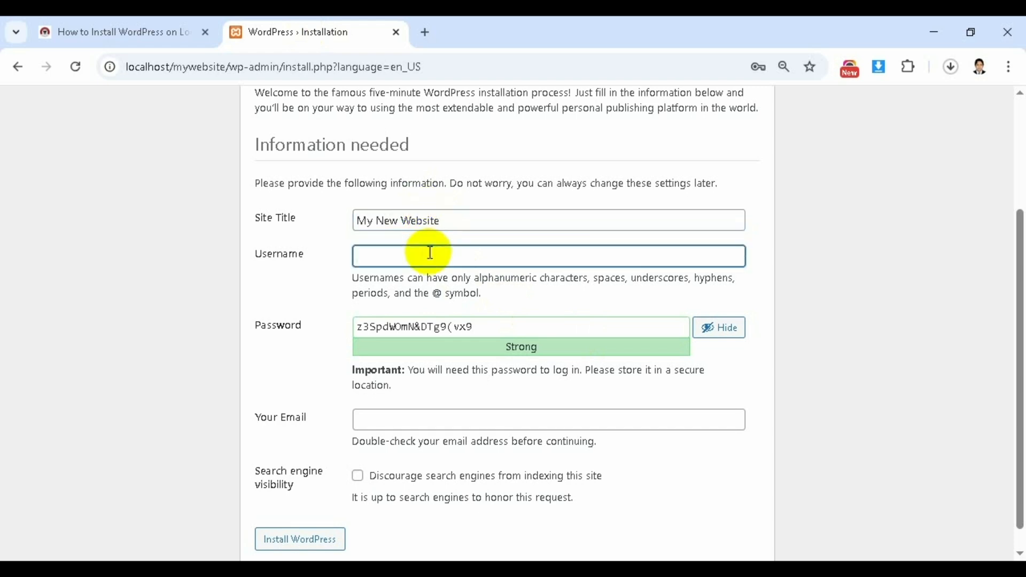
pyautogui.write('Admin')
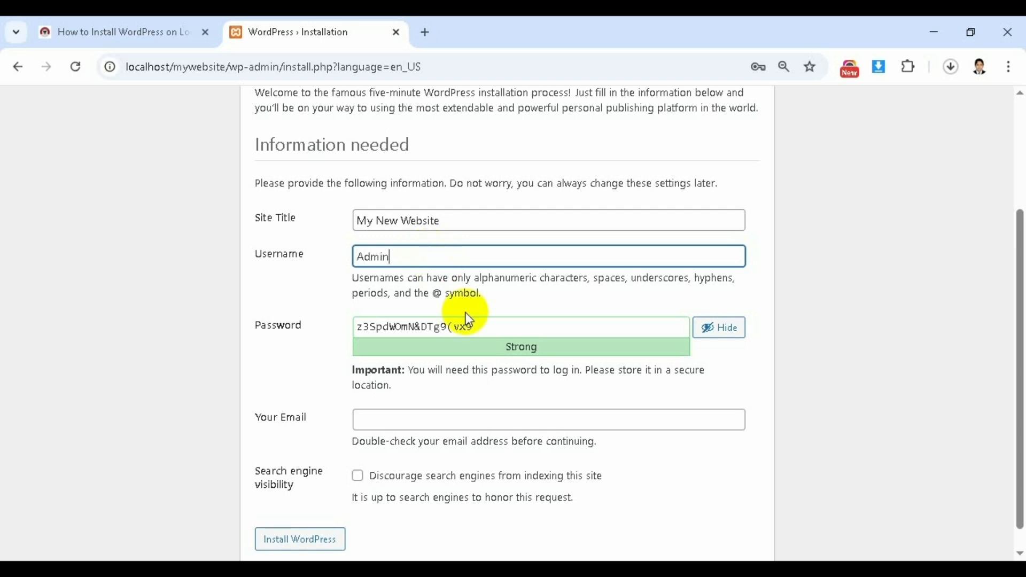
pyautogui.tripleClick(475, 328)
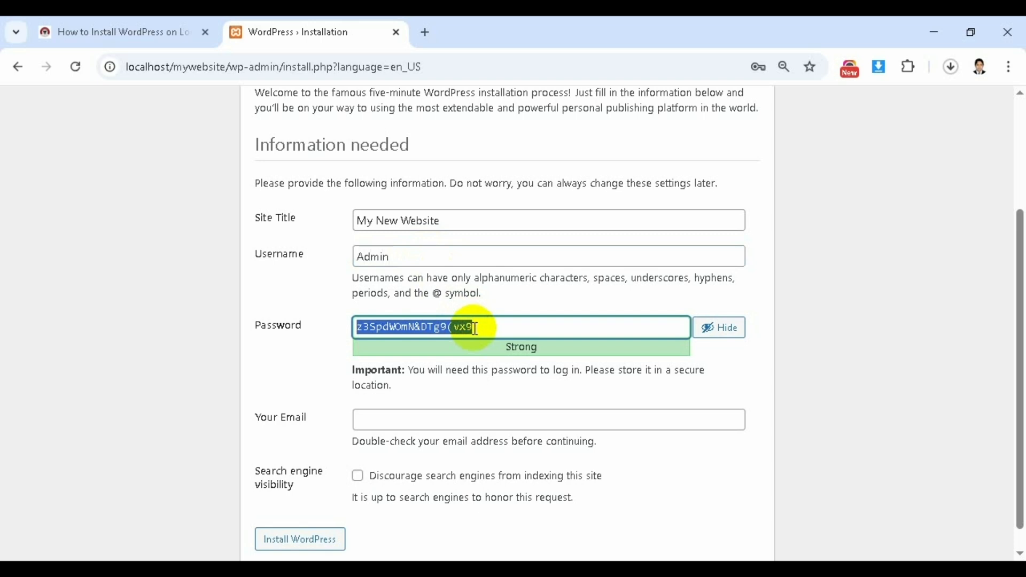
pyautogui.press('BackSpace')
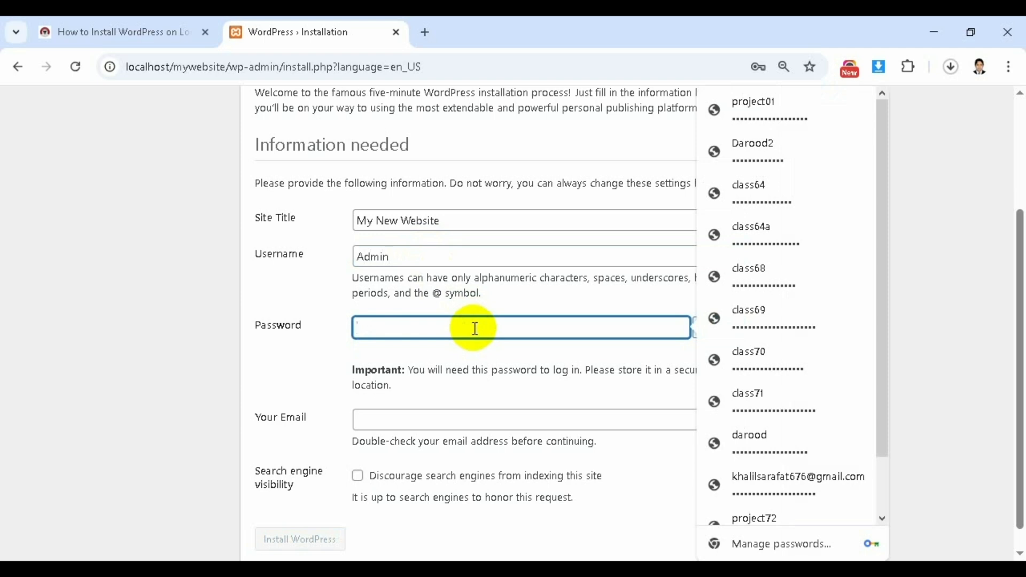
pyautogui.write('@')
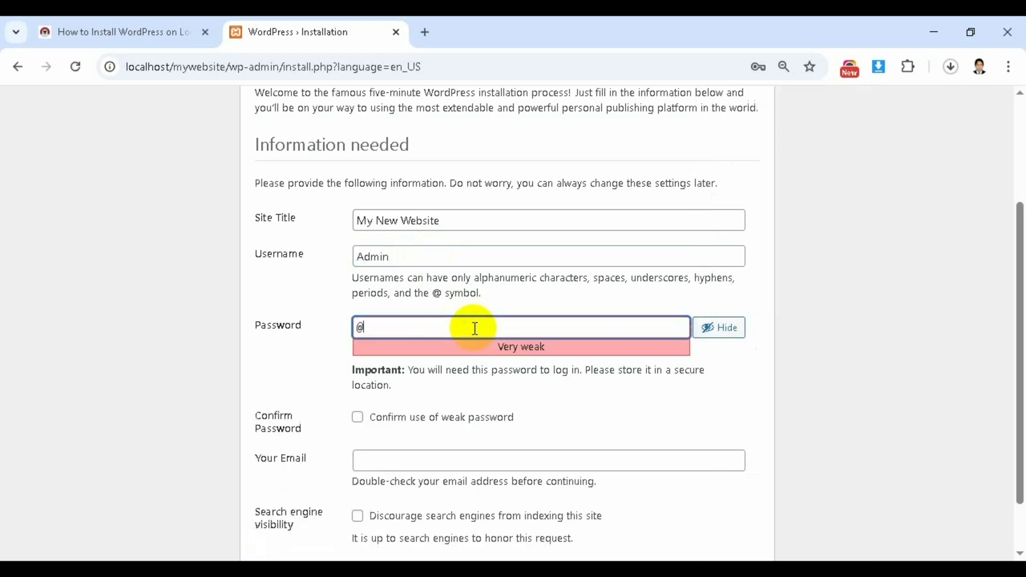
pyautogui.write('admin')
pyautogui.click(357, 418)
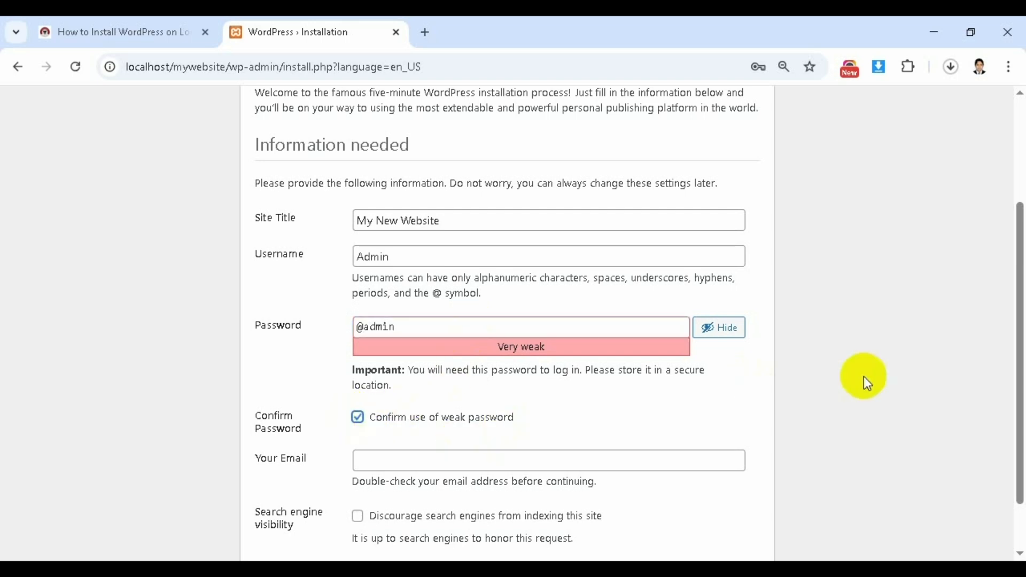
# - Enter the admin e-mail address, tick Discourage search engines, and install WordPress
pyautogui.moveTo(1021, 353); pyautogui.dragTo(1022, 394)
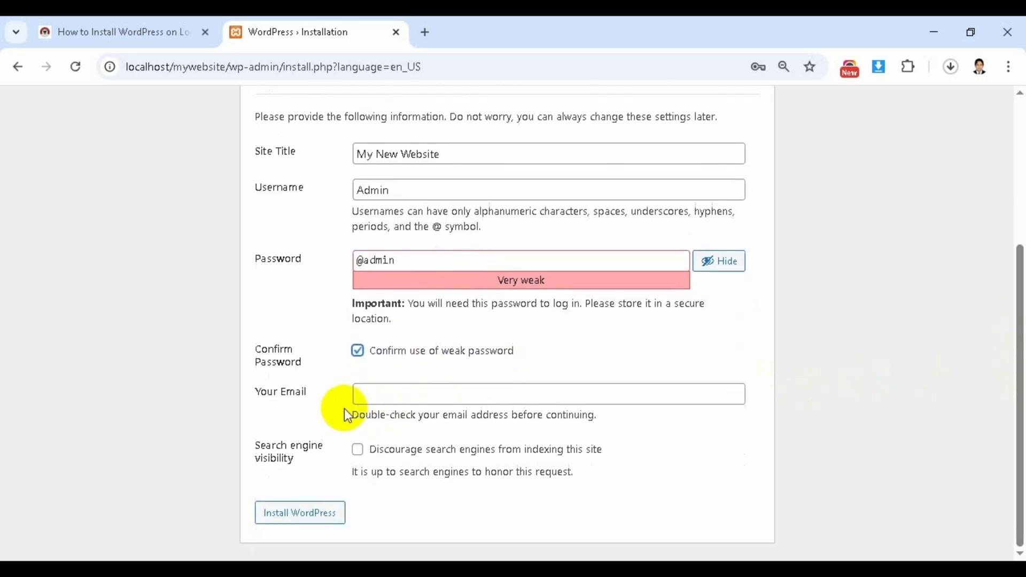
pyautogui.click(387, 395)
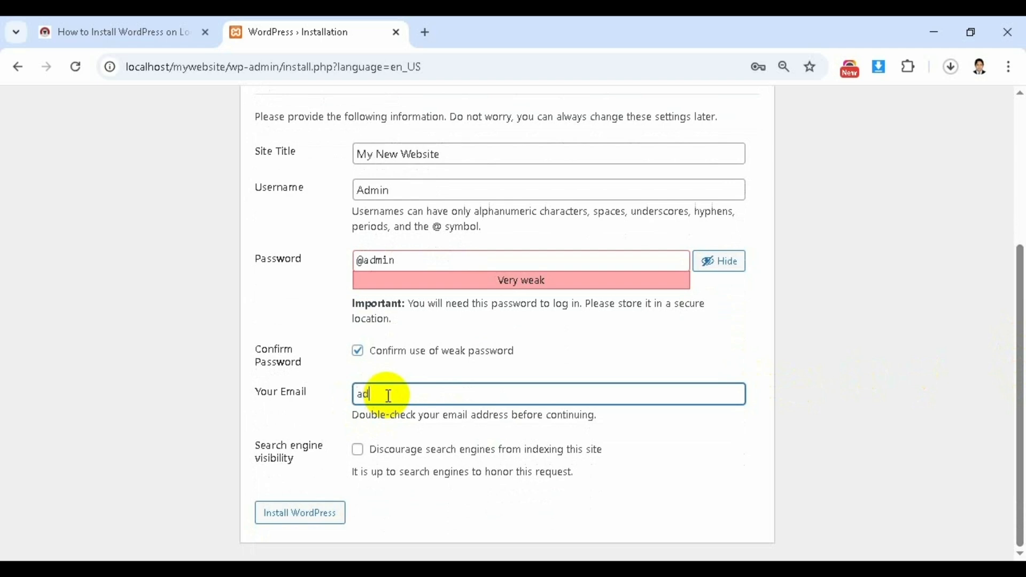
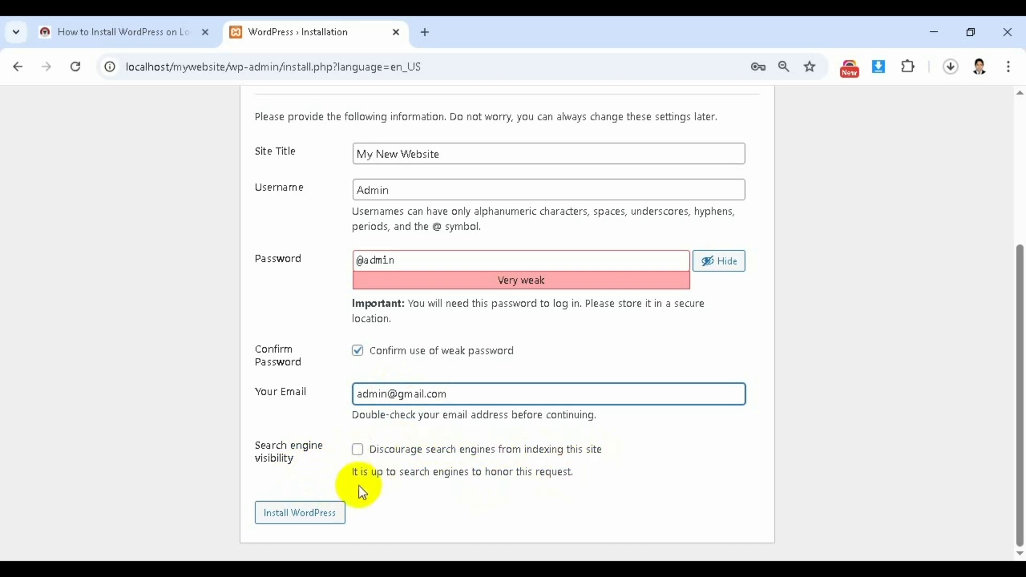
pyautogui.click(357, 451)
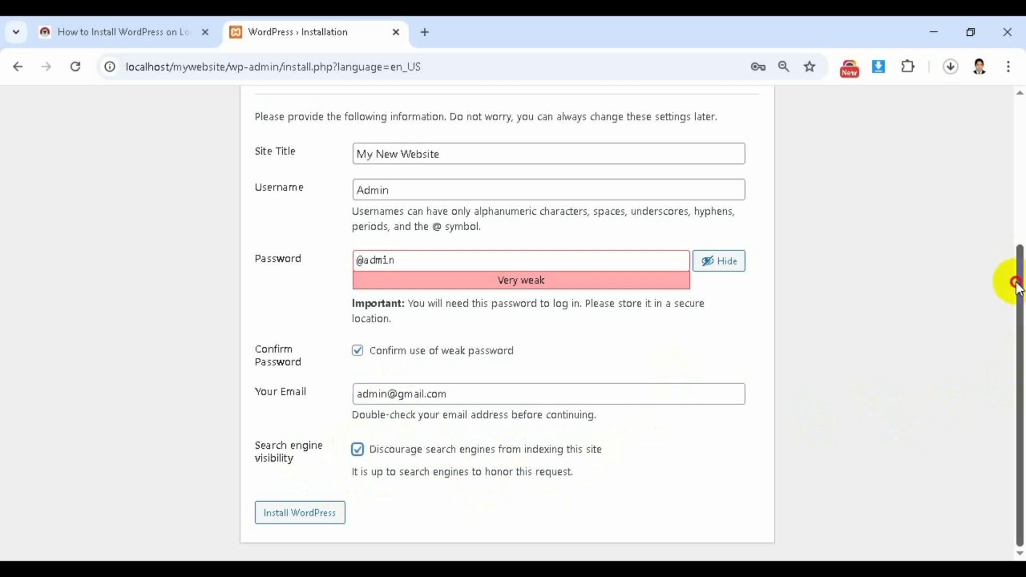
pyautogui.moveTo(1018, 289)
pyautogui.mouseDown()
pyautogui.moveTo(1015, 265)
pyautogui.moveTo(1018, 305)
pyautogui.mouseUp()
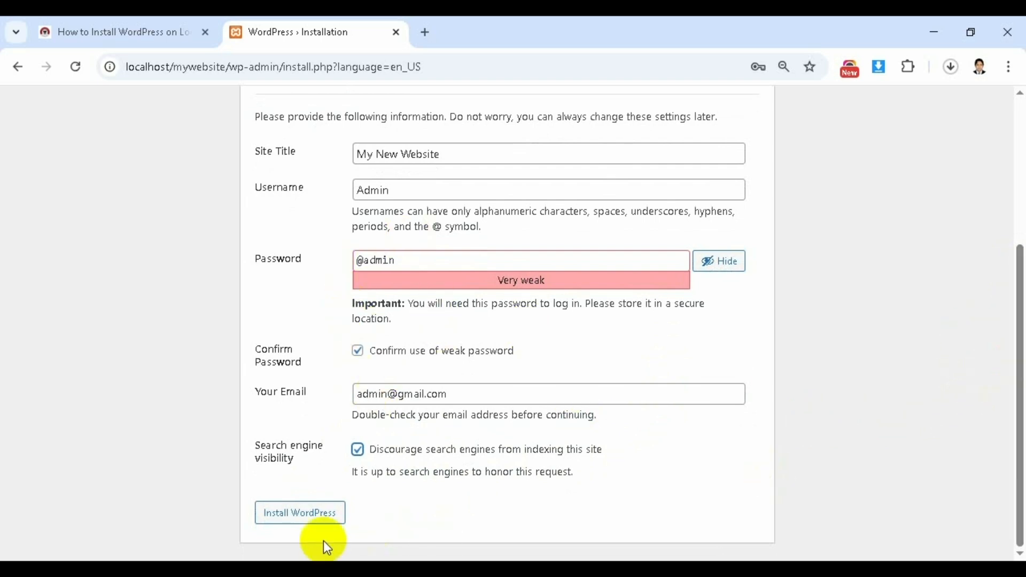
pyautogui.click(315, 516)
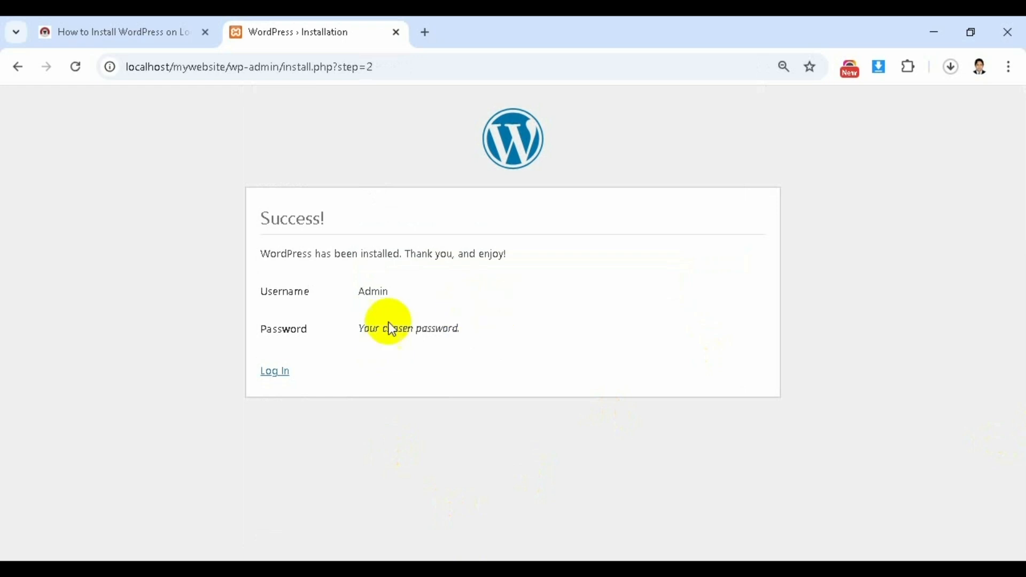
# - Go to the login page and sign in with username admin and the admin password
pyautogui.click(279, 374)
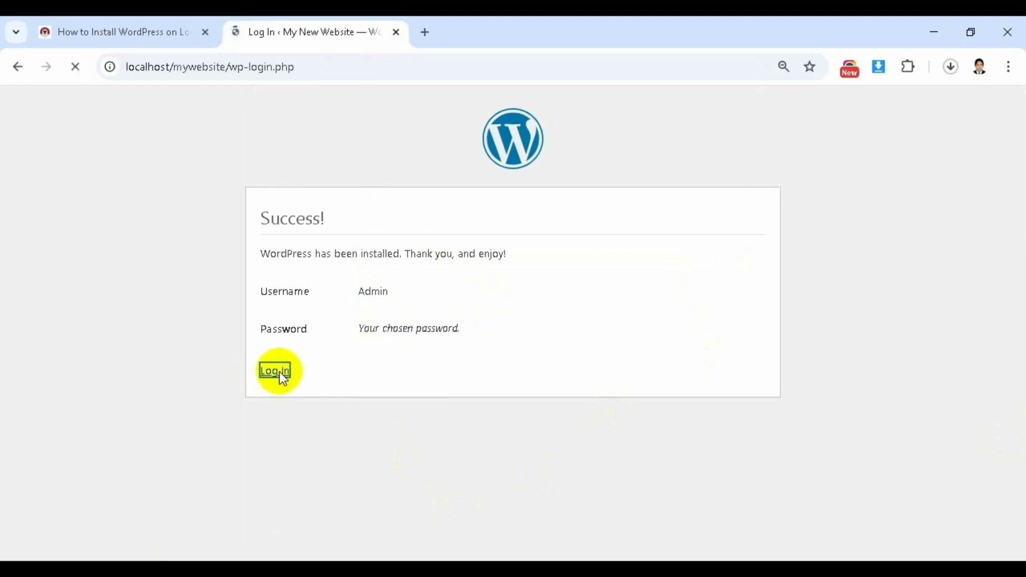
pyautogui.doubleClick(497, 268)
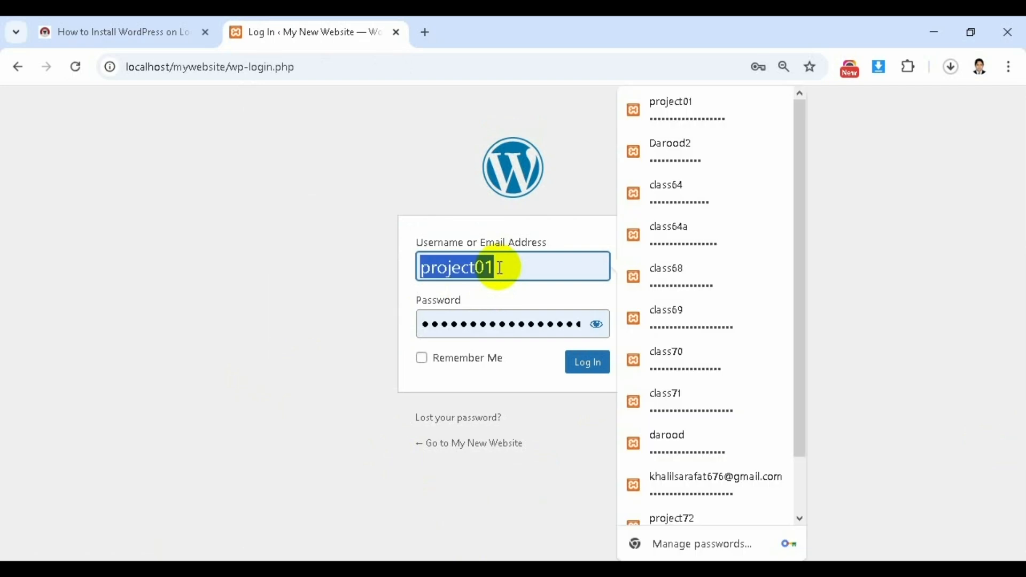
pyautogui.write('admin')
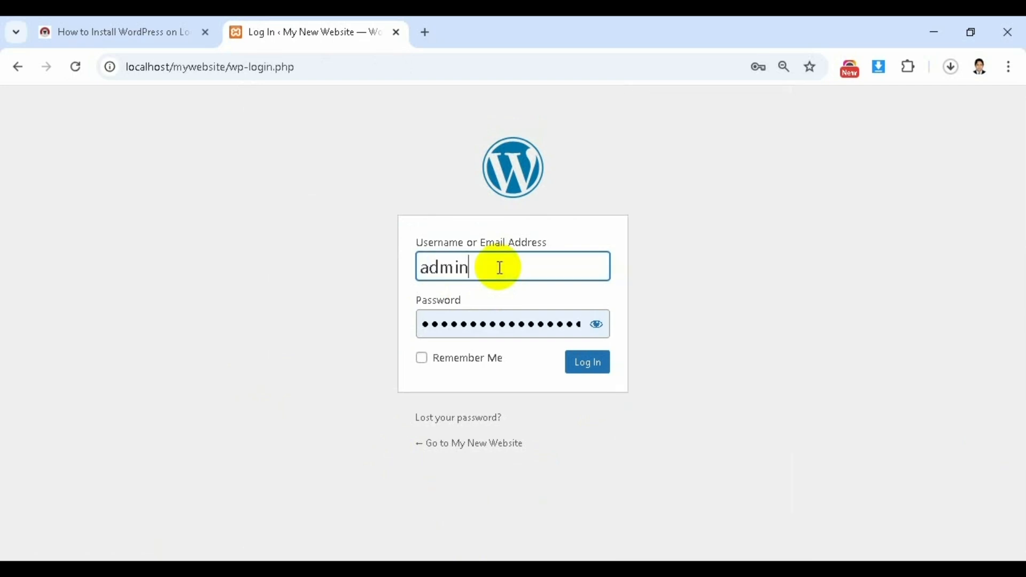
pyautogui.doubleClick(567, 331)
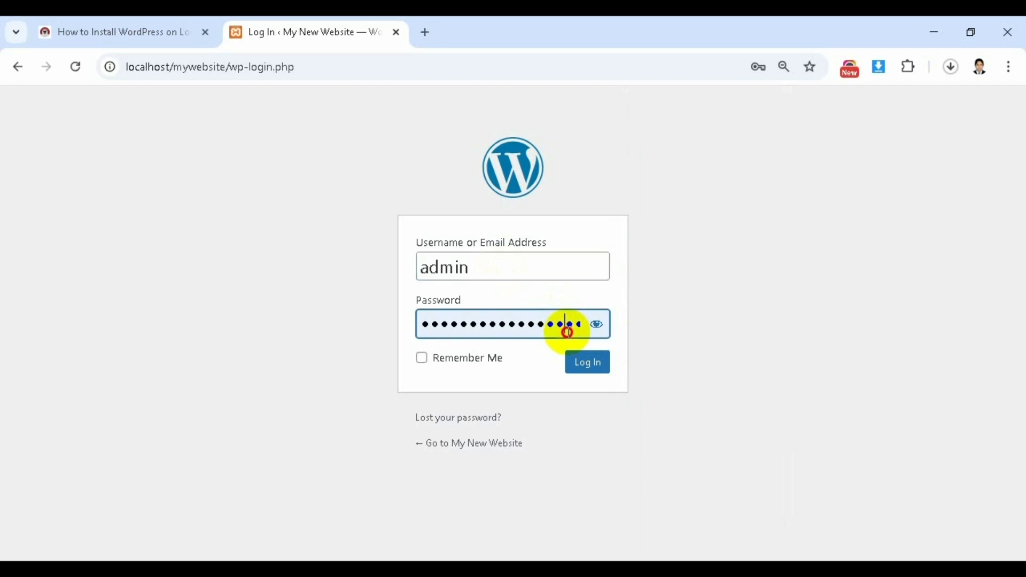
pyautogui.click(596, 325)
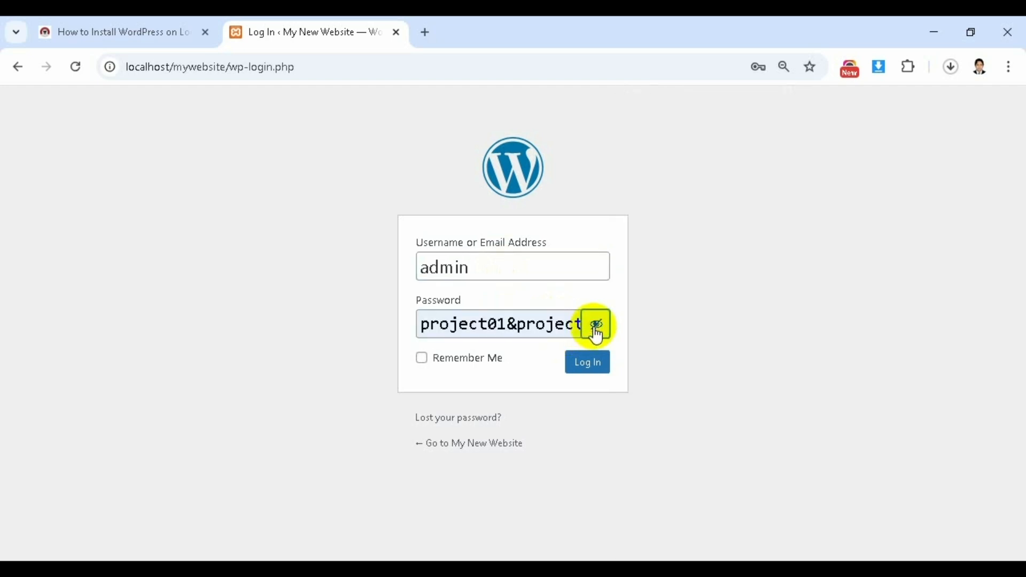
pyautogui.tripleClick(525, 324)
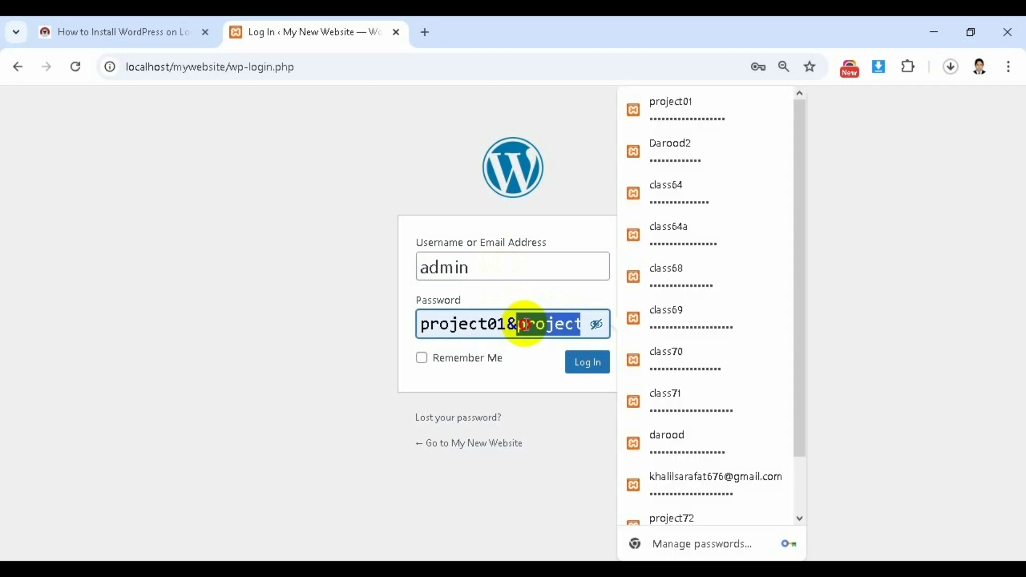
pyautogui.press('BackSpace')
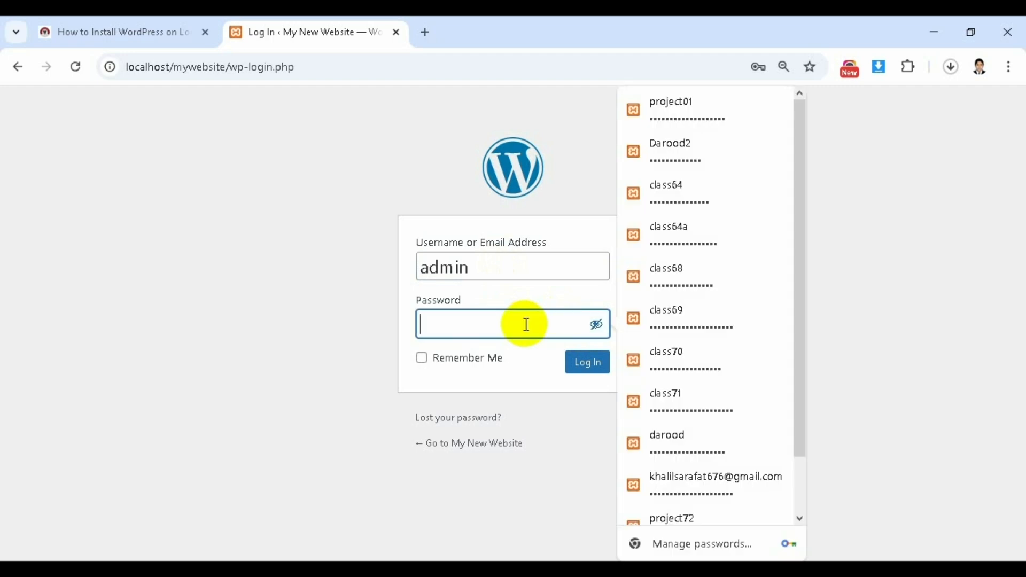
pyautogui.write('@')
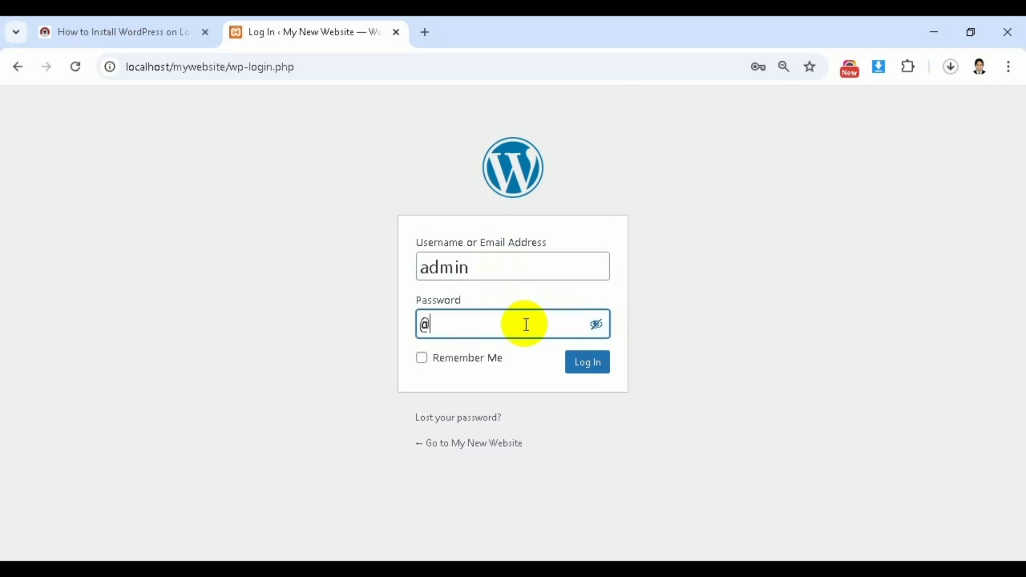
pyautogui.write('admin')
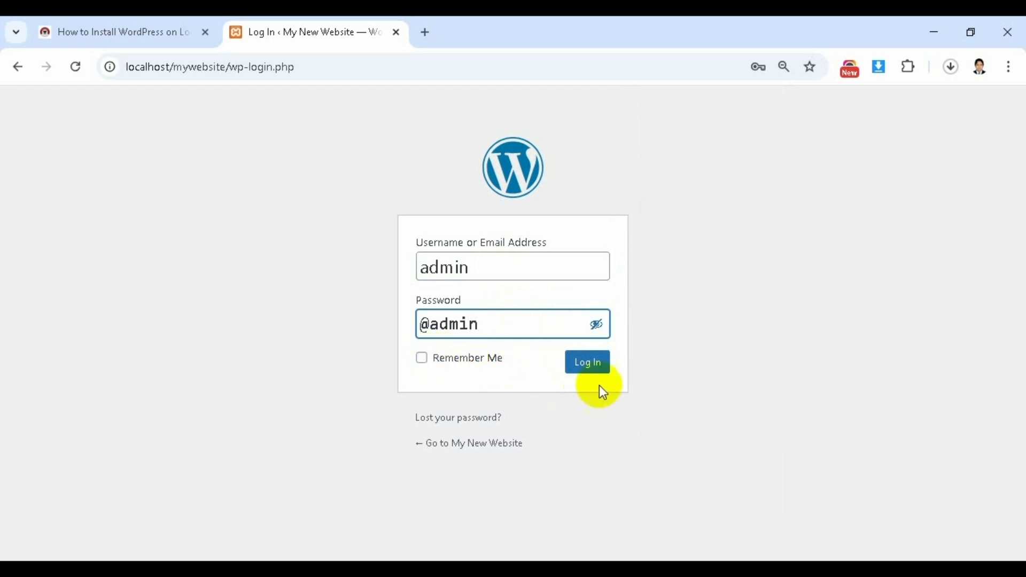
pyautogui.click(588, 367)
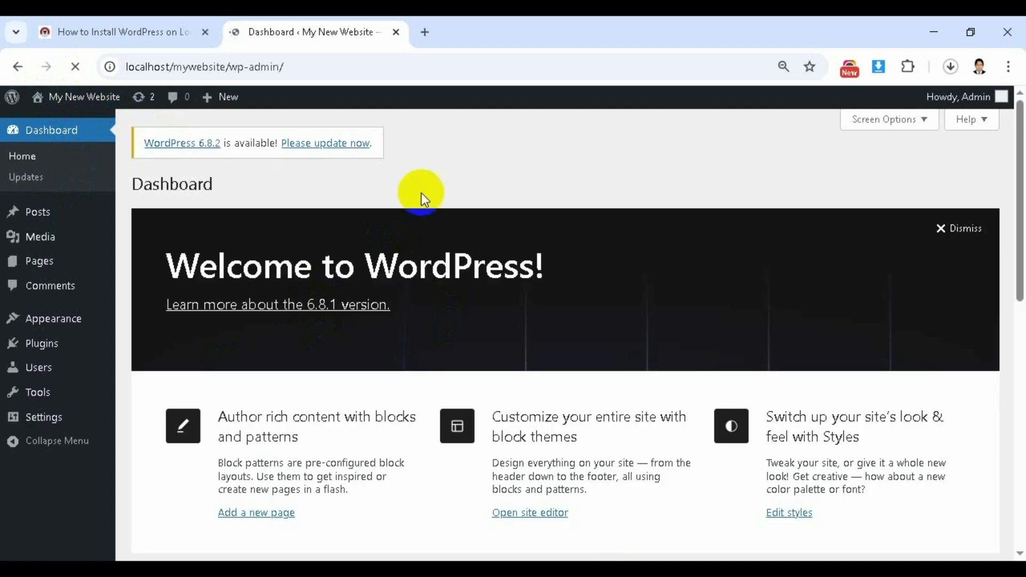
# - Visit the My New Website front page from the admin toolbar, then open Chrome's menu
pyautogui.click(96, 97)
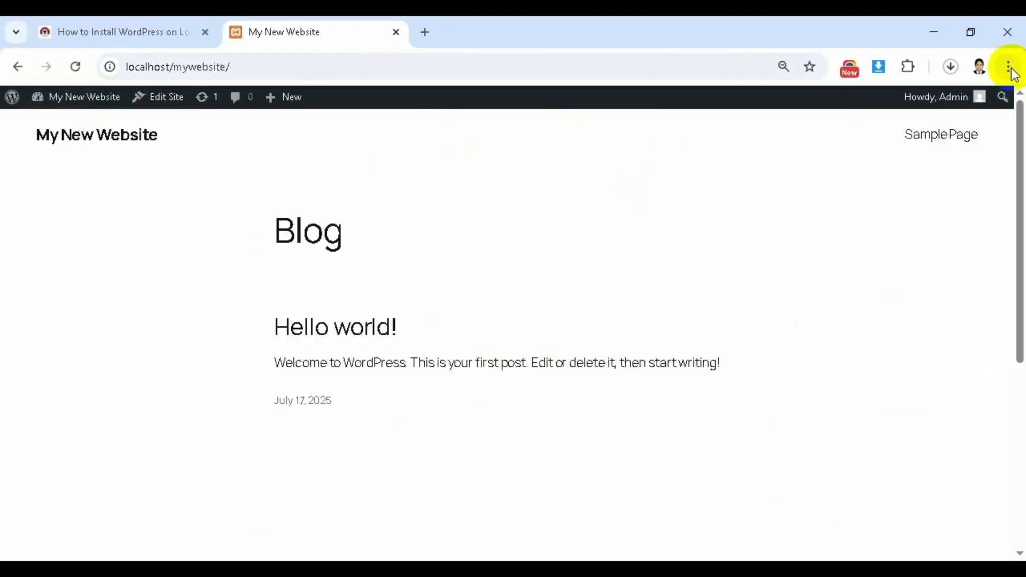
pyautogui.click(1008, 68)
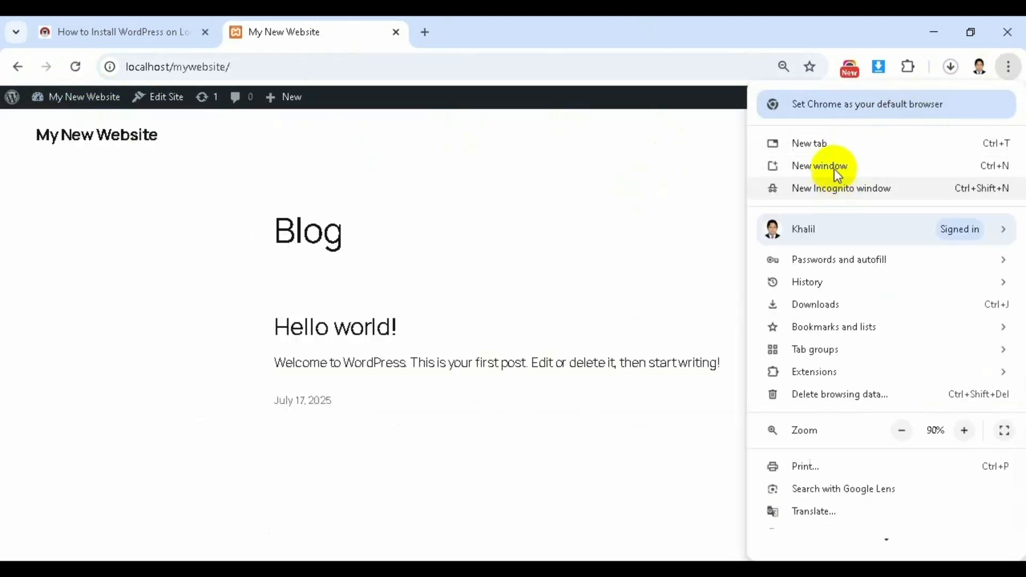
# - Load localhost/mywebsite/ in a new Incognito window and scroll through the front page
pyautogui.click(828, 188)
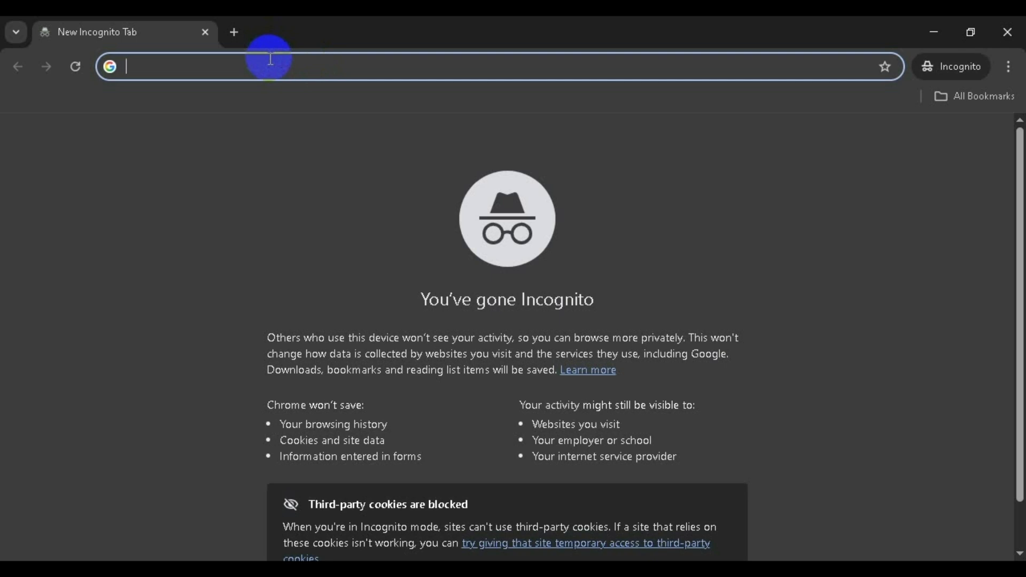
pyautogui.write('loc')
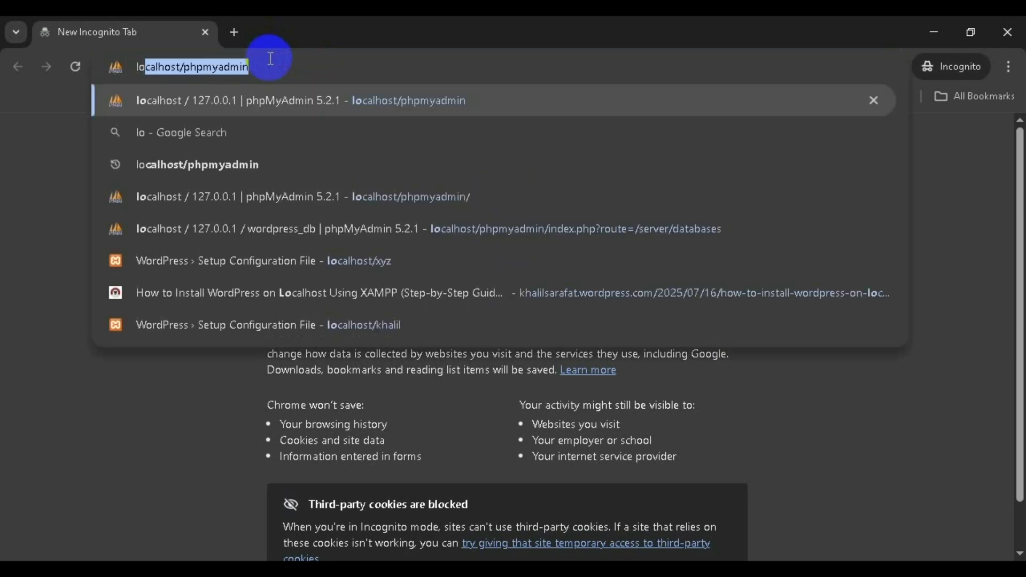
pyautogui.write('a')
pyautogui.press('BackSpace')
pyautogui.write('cal')
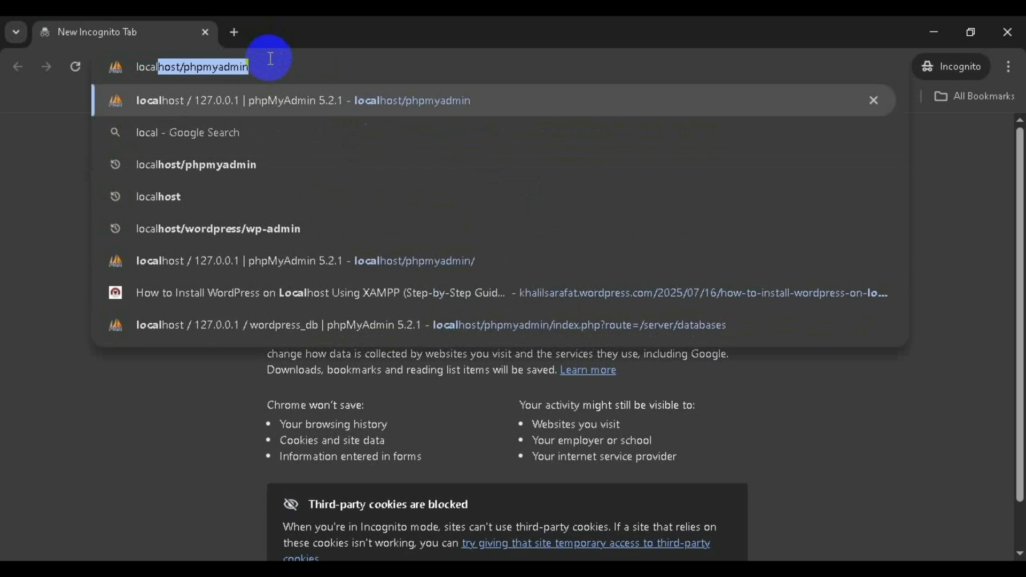
pyautogui.write('host')
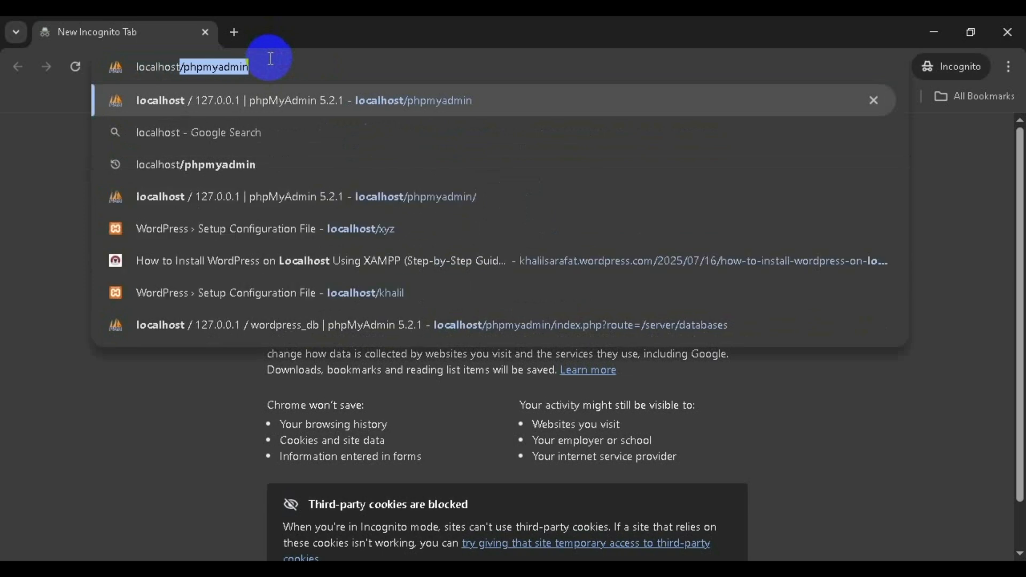
pyautogui.write('/')
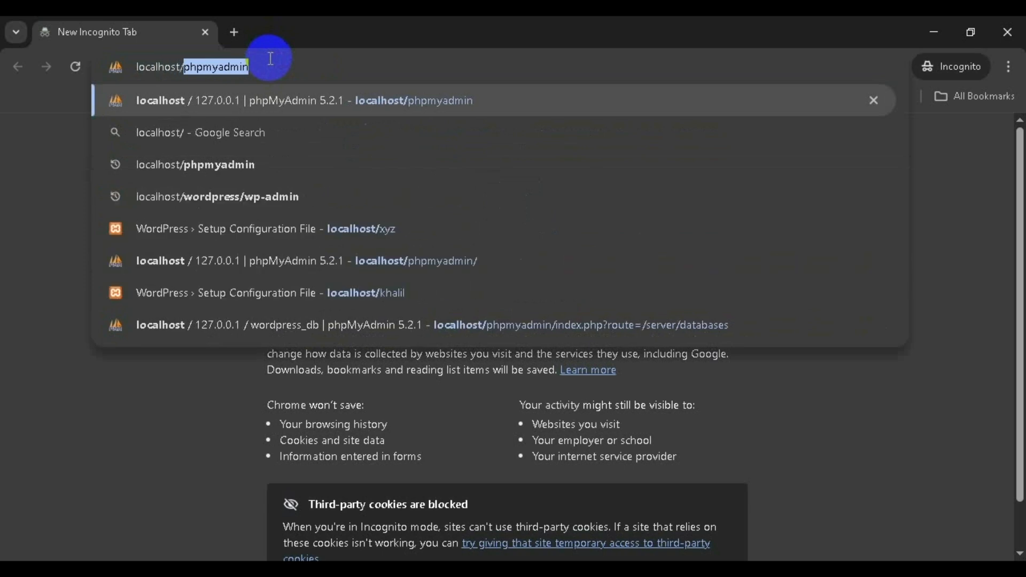
pyautogui.write('my')
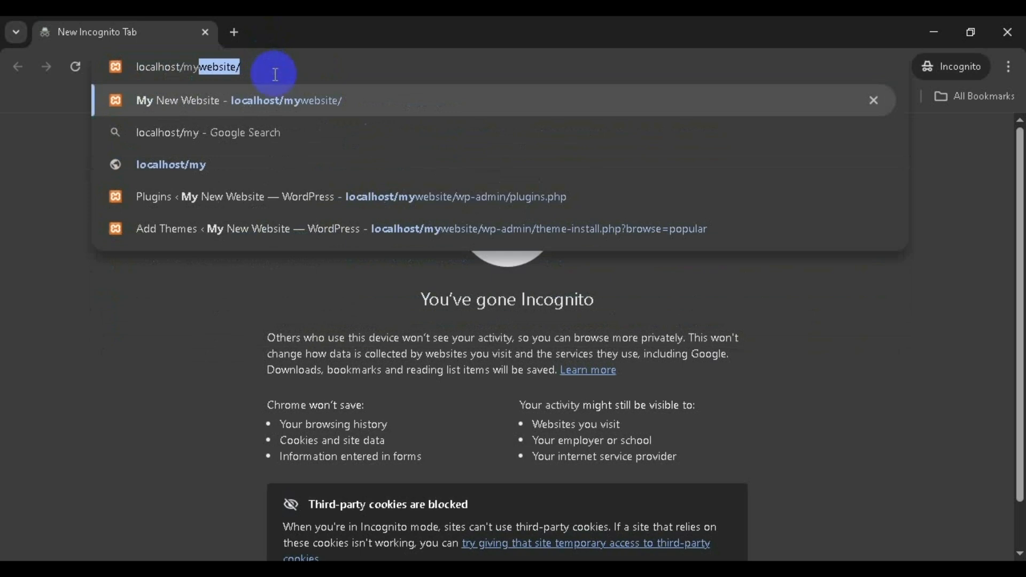
pyautogui.press('Right')
pyautogui.press('Return')
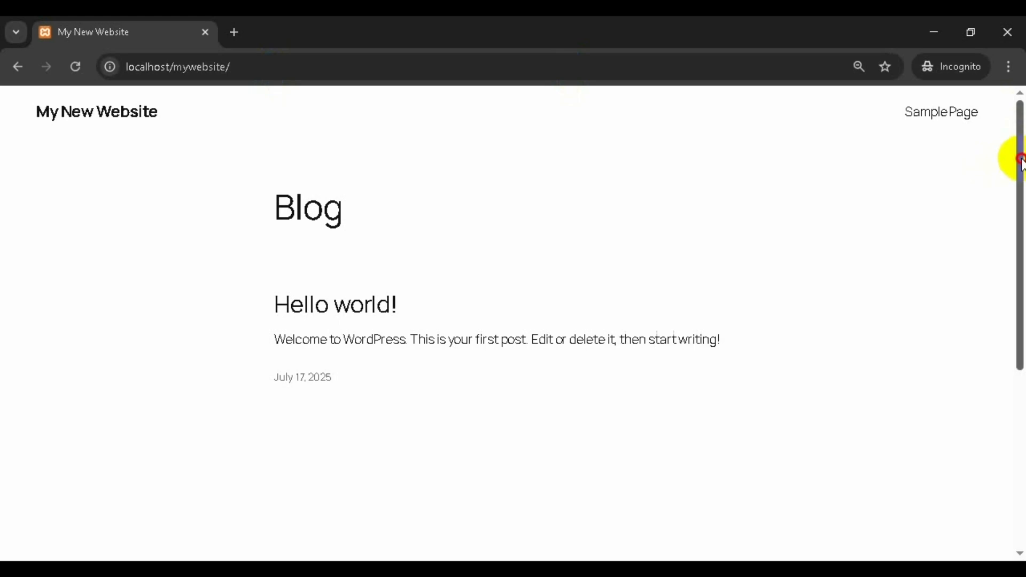
pyautogui.moveTo(1020, 159); pyautogui.dragTo(984, 95)
pyautogui.scroll(-6, 1013, 347)
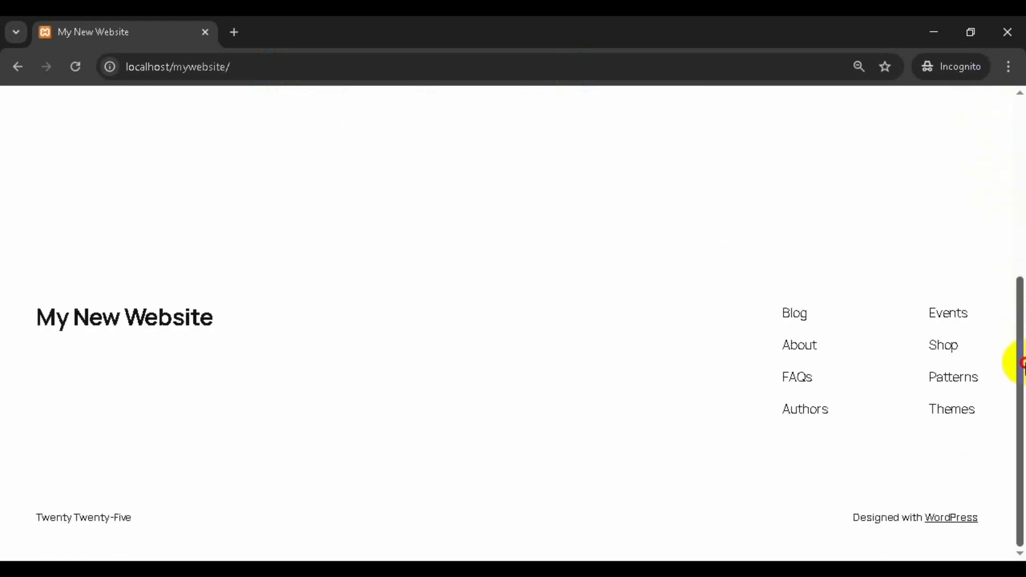
pyautogui.scroll(6, 1019, 183)
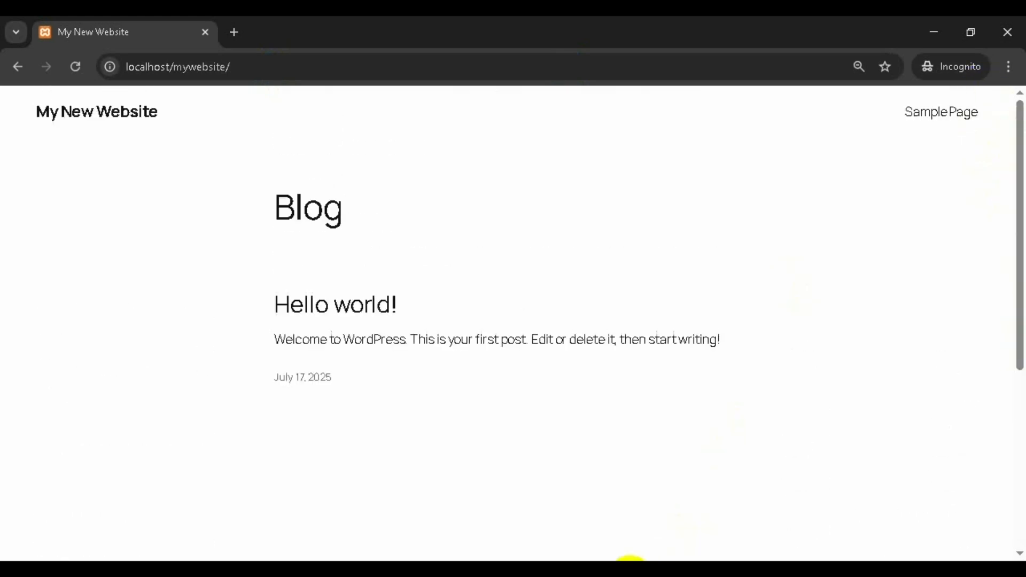